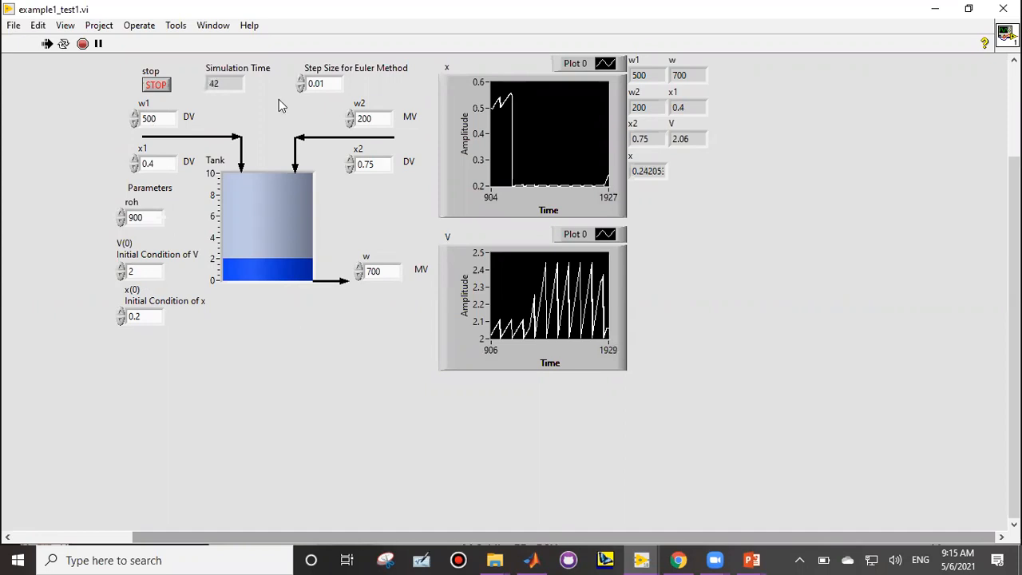
# - Set the step size for the Euler method to 1 in the running tank simulation
pyautogui.doubleClick(307, 83)
pyautogui.write('1')
pyautogui.press('Return')
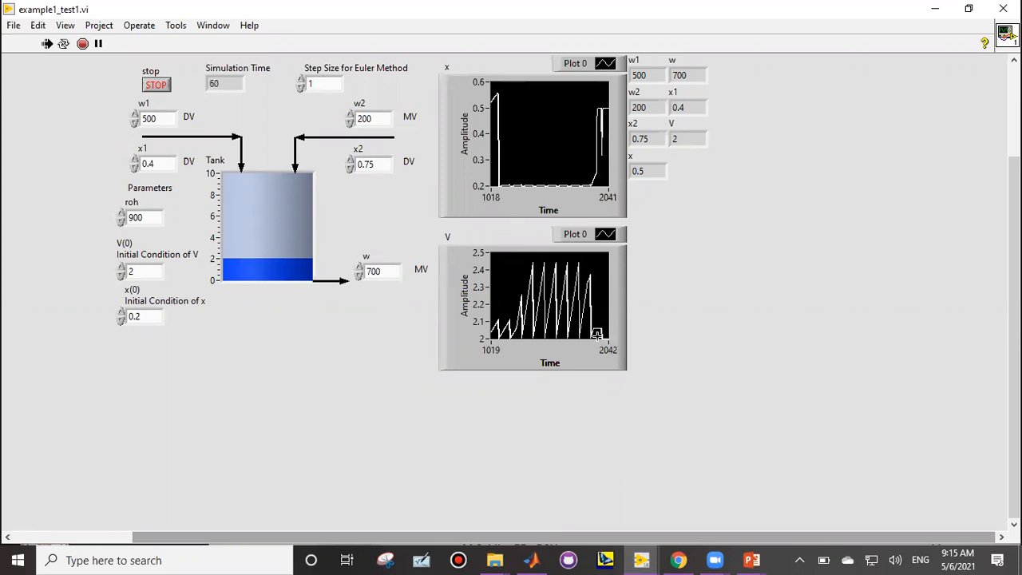
# - Switch the V chart's Y-axis autoscaling off and back on
pyautogui.rightClick(565, 295)
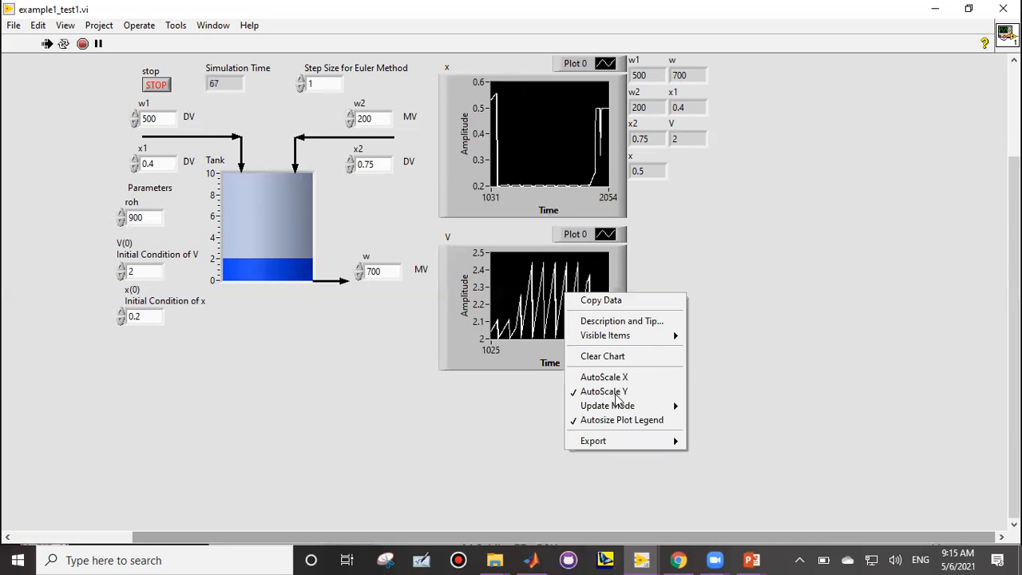
pyautogui.click(615, 393)
pyautogui.rightClick(559, 288)
pyautogui.click(605, 391)
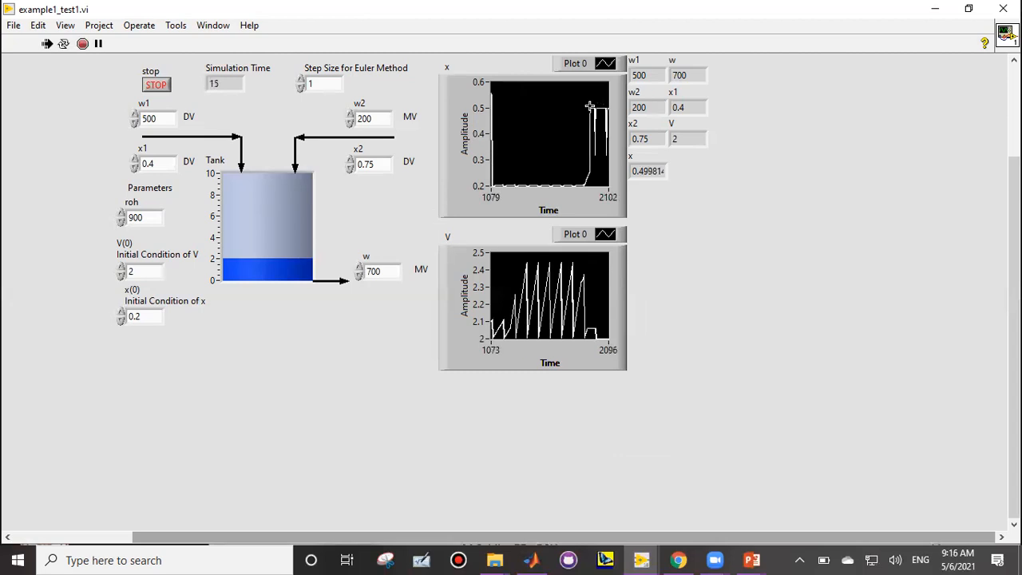
# - Enable X-axis autoscaling on the x chart and clear its plotted data
pyautogui.rightClick(603, 164)
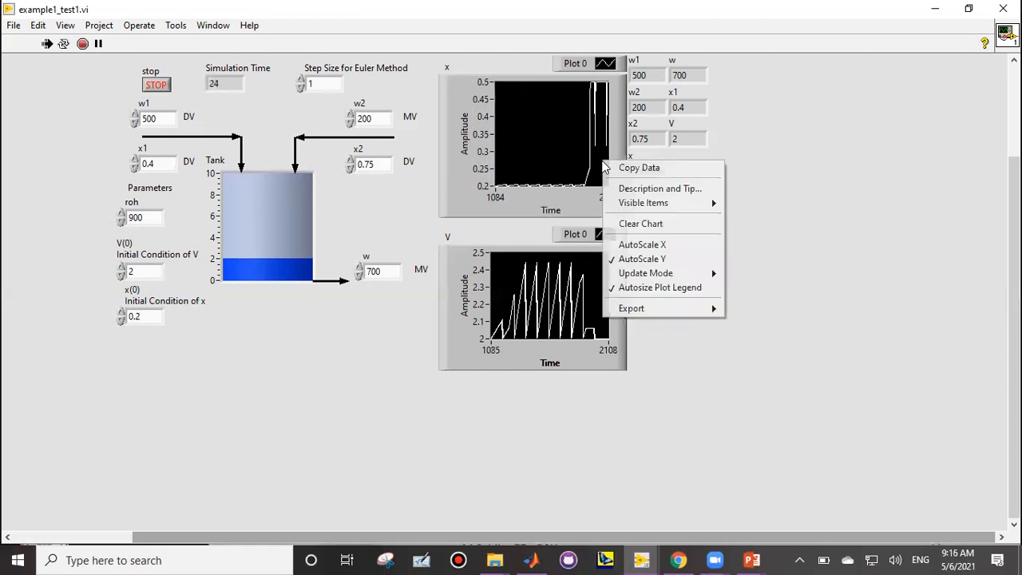
pyautogui.click(690, 246)
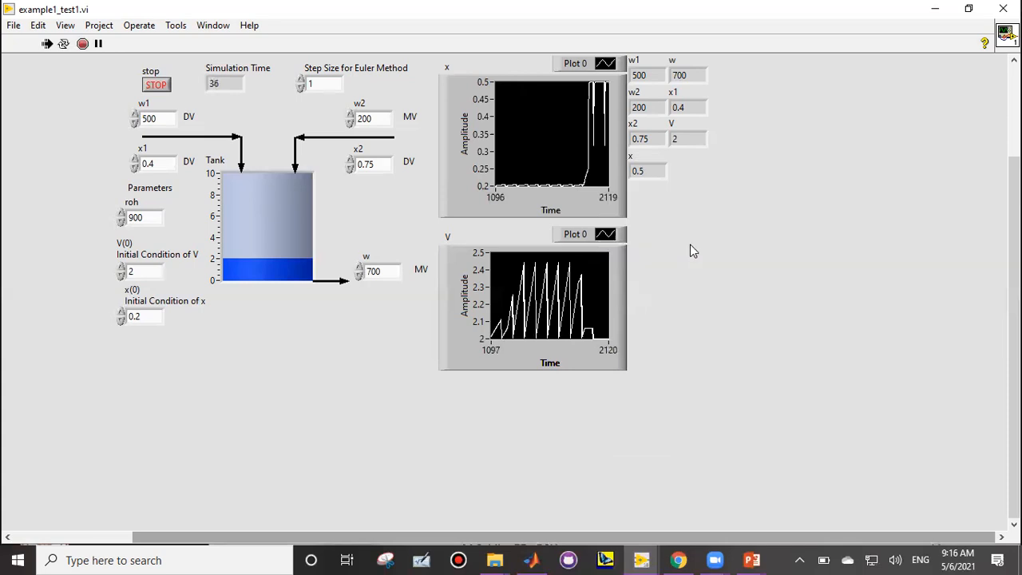
pyautogui.rightClick(562, 176)
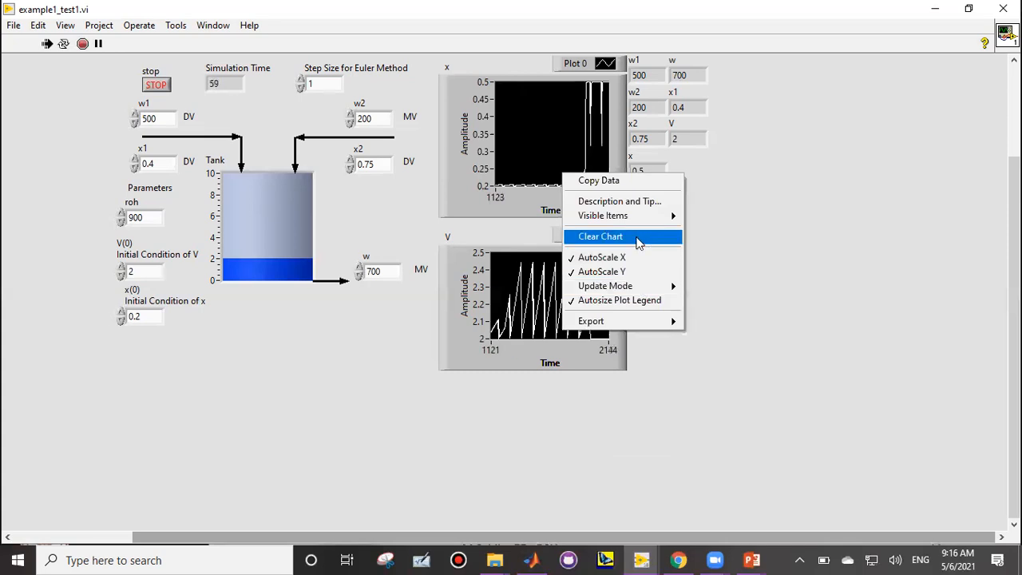
pyautogui.click(638, 243)
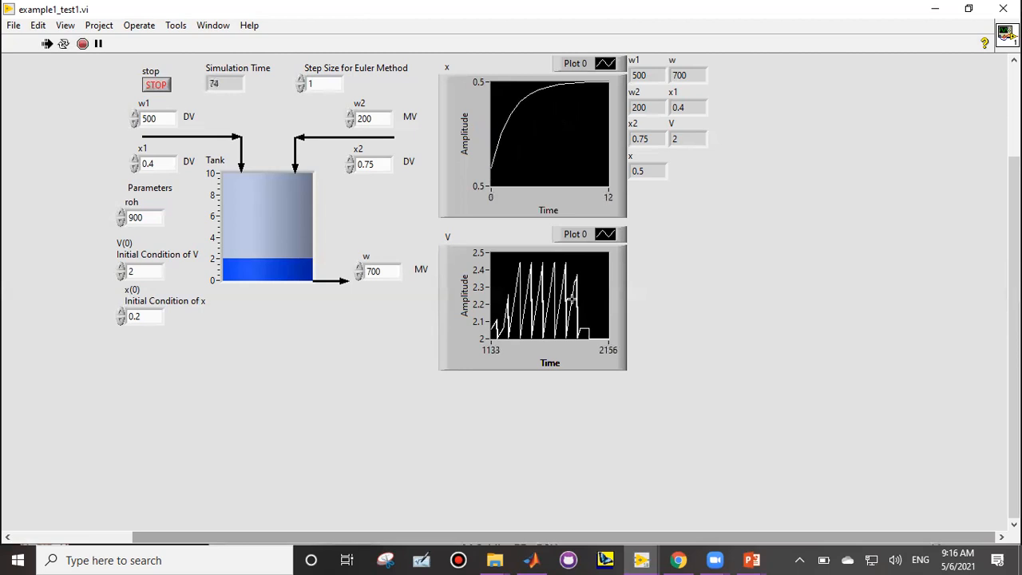
# - Clear the x chart two more times to restart its plot during the running simulation
pyautogui.rightClick(534, 139)
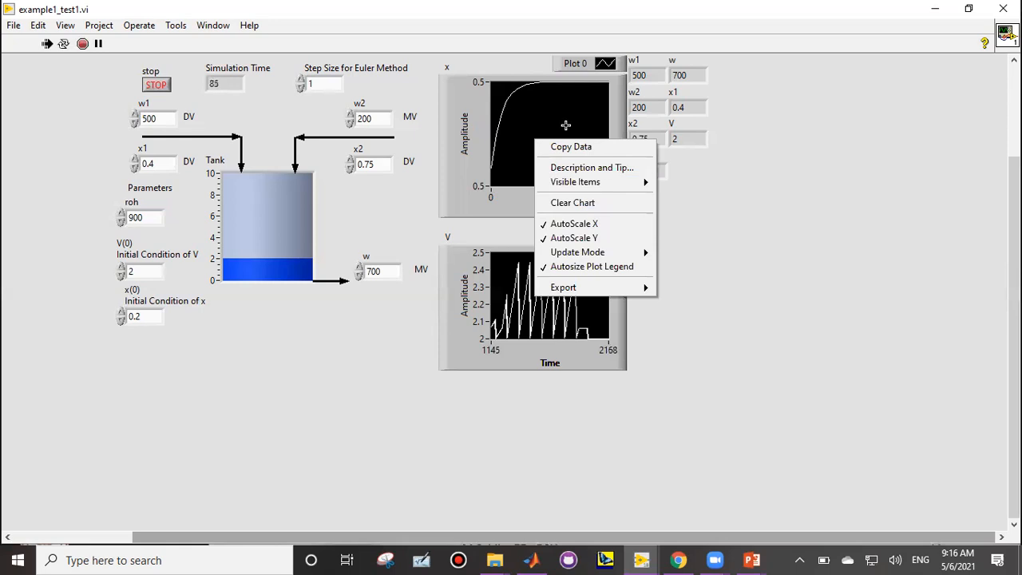
pyautogui.click(541, 121)
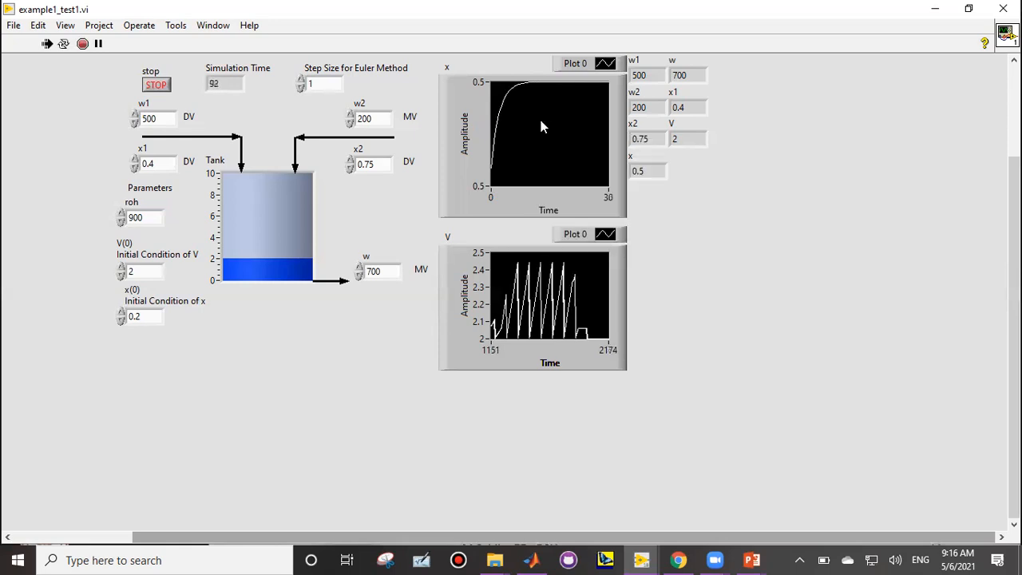
pyautogui.rightClick(541, 121)
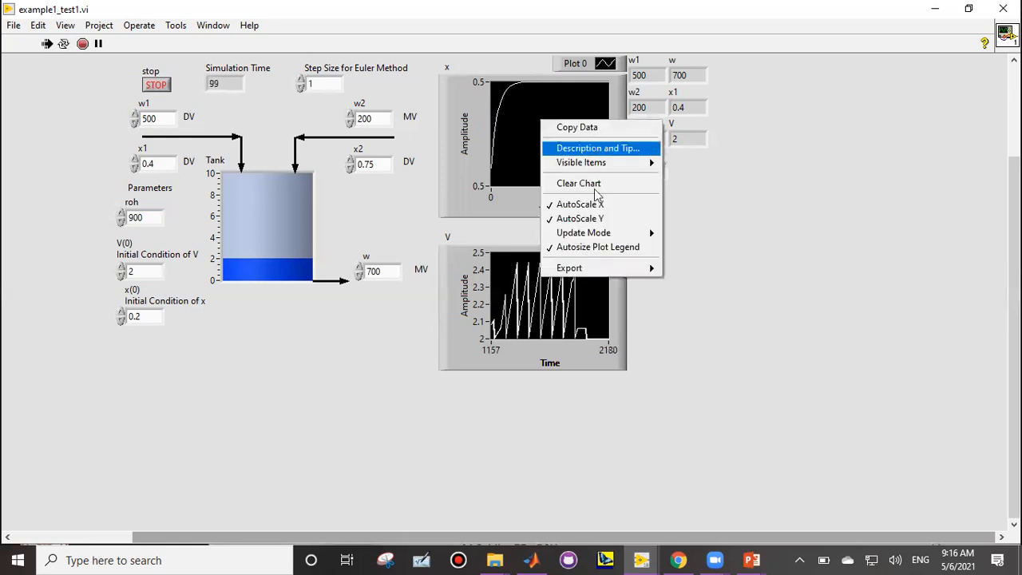
pyautogui.click(594, 186)
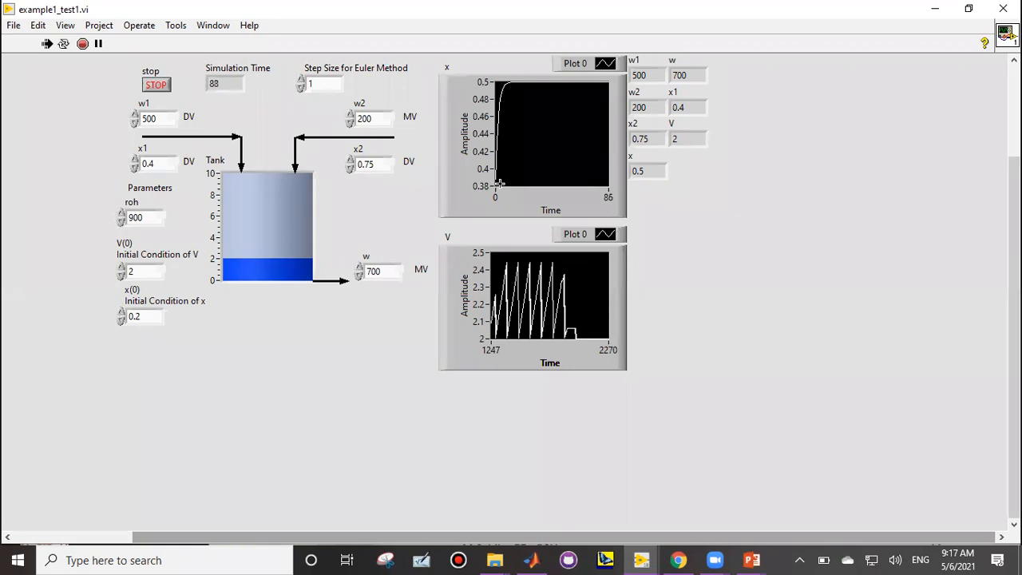
pyautogui.rightClick(543, 149)
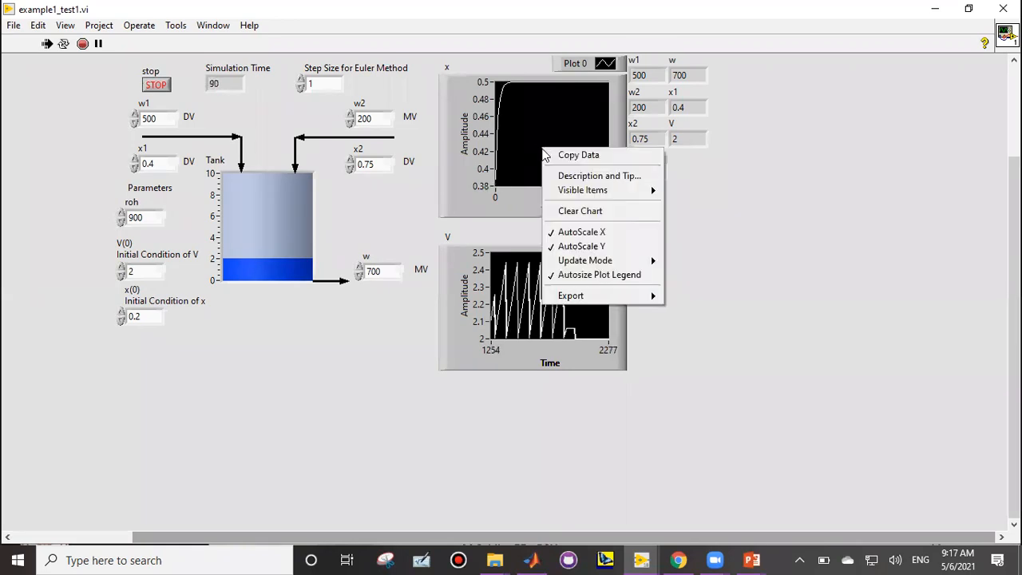
pyautogui.click(570, 210)
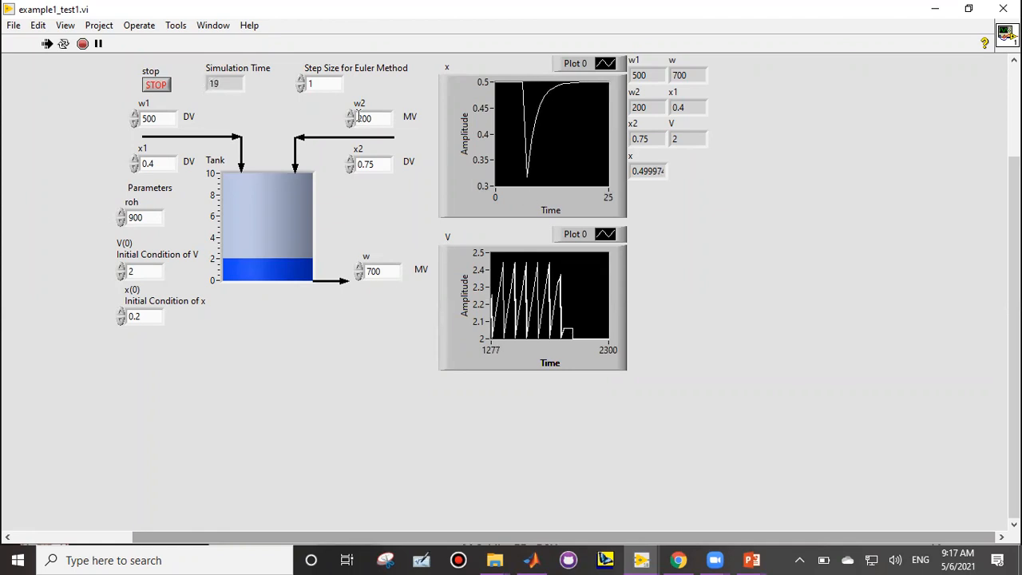
# - Pause the simulation to look at the block diagram, return to the front panel and resume the run
pyautogui.click(99, 44)
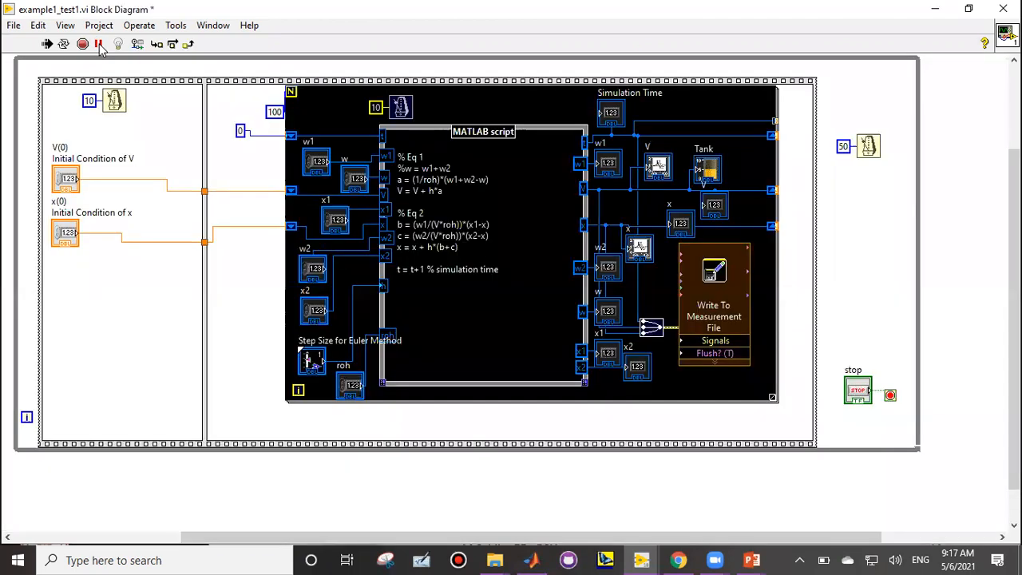
pyautogui.moveTo(644, 559)
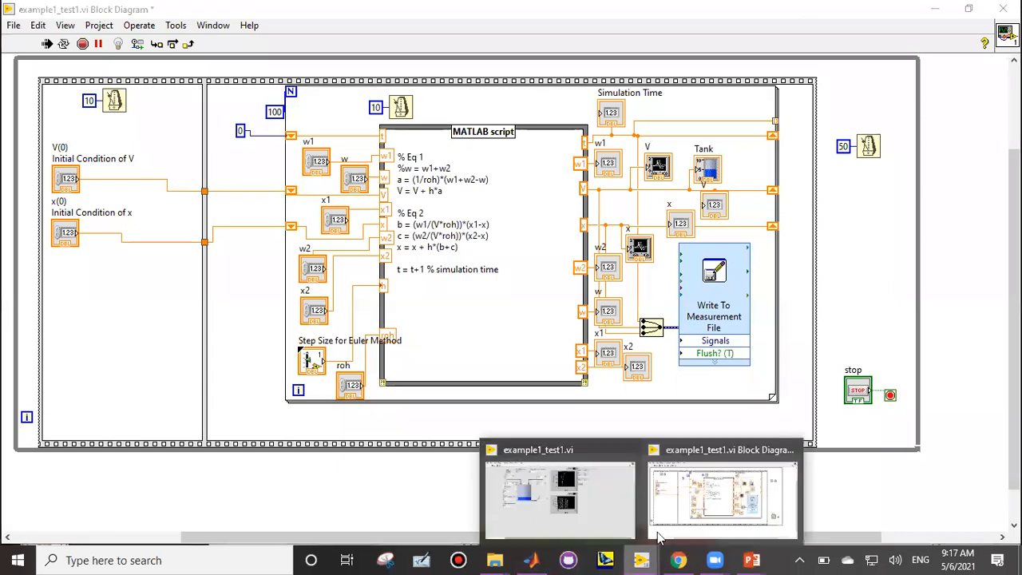
pyautogui.click(588, 514)
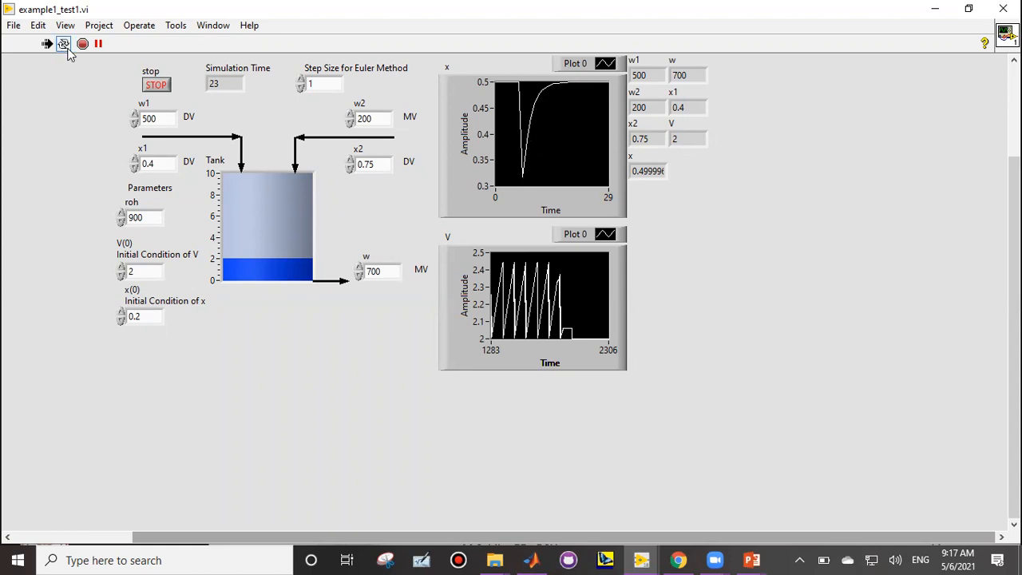
pyautogui.click(99, 44)
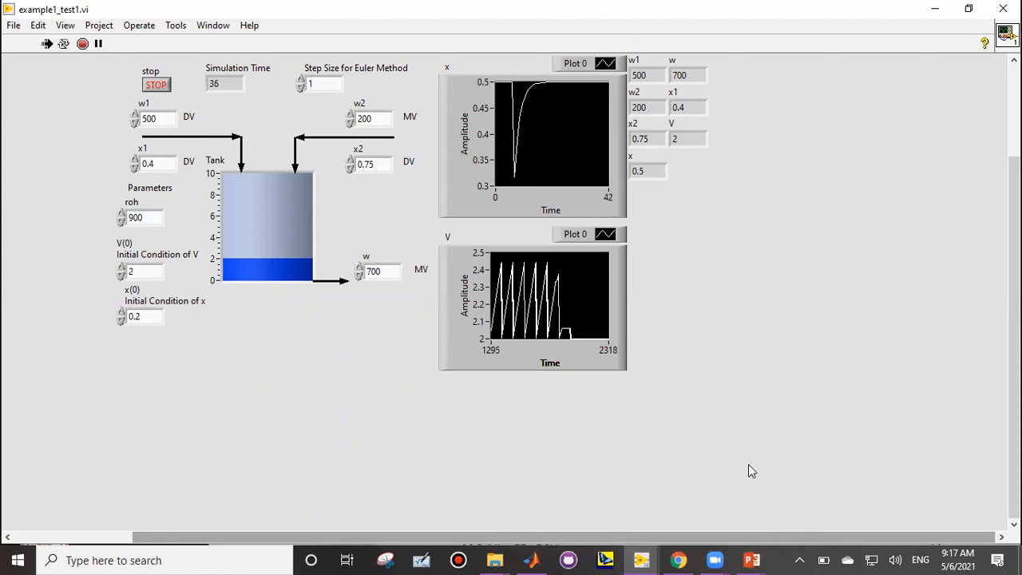
# - Switch to the PowerPoint slide show and view the Next Challenges slide, checking the Questions slide that follows it
pyautogui.moveTo(770, 545)
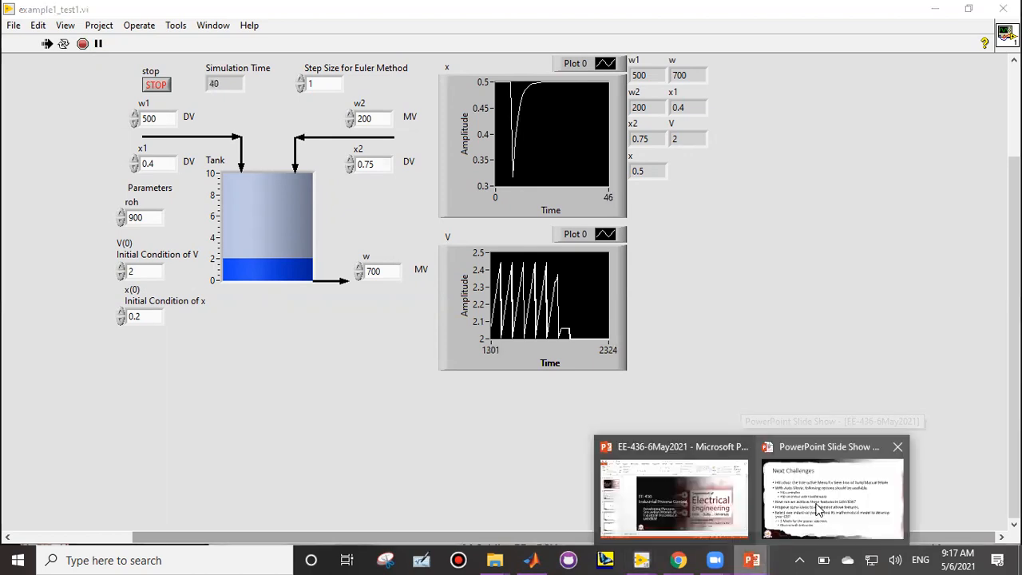
pyautogui.click(818, 508)
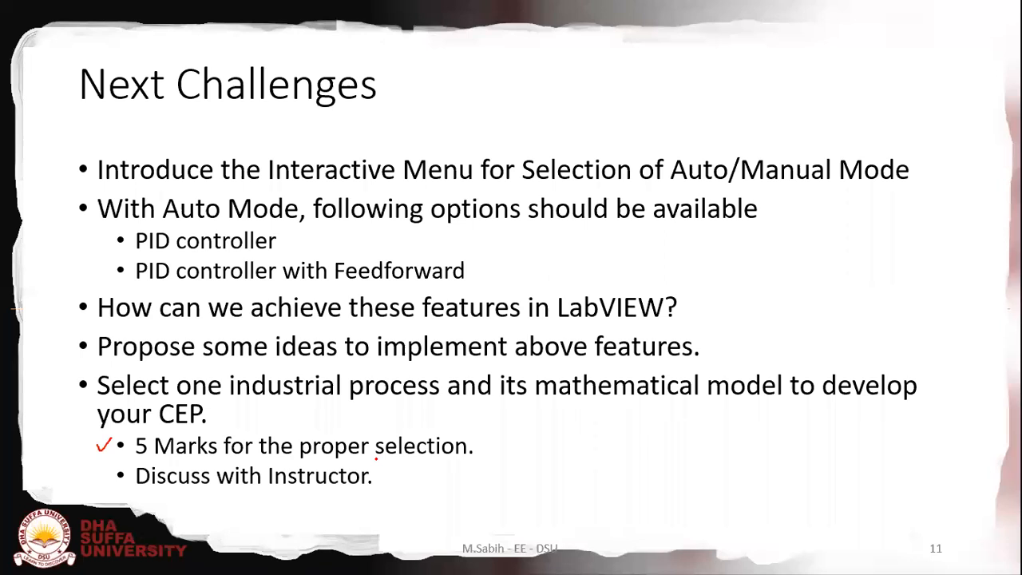
pyautogui.press('Right')
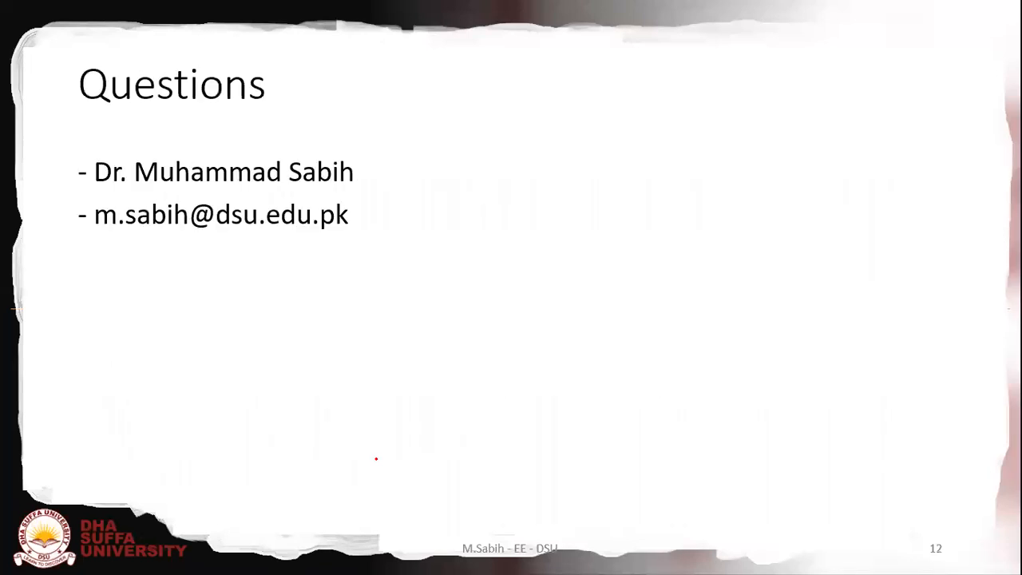
pyautogui.press('Left')
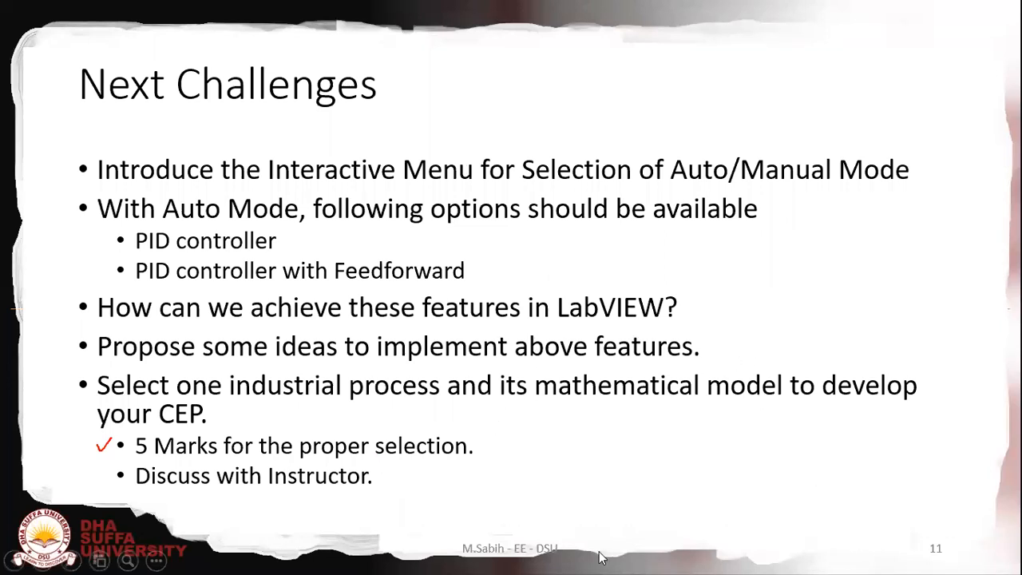
# - Switch back to LabVIEW and view the front panel and block diagram of example1_test1.vi
pyautogui.moveTo(641, 559)
pyautogui.press('super')
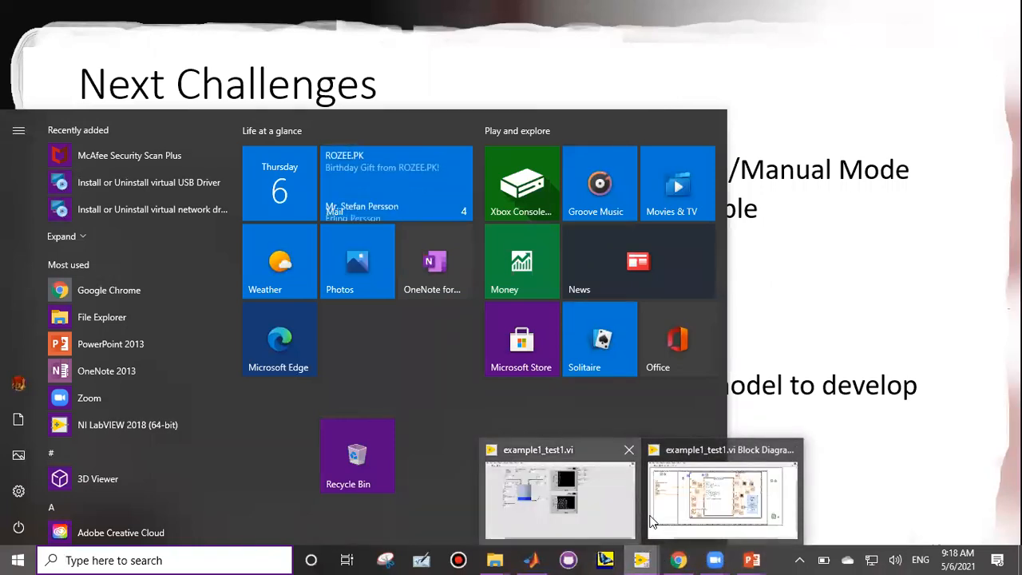
pyautogui.click(648, 558)
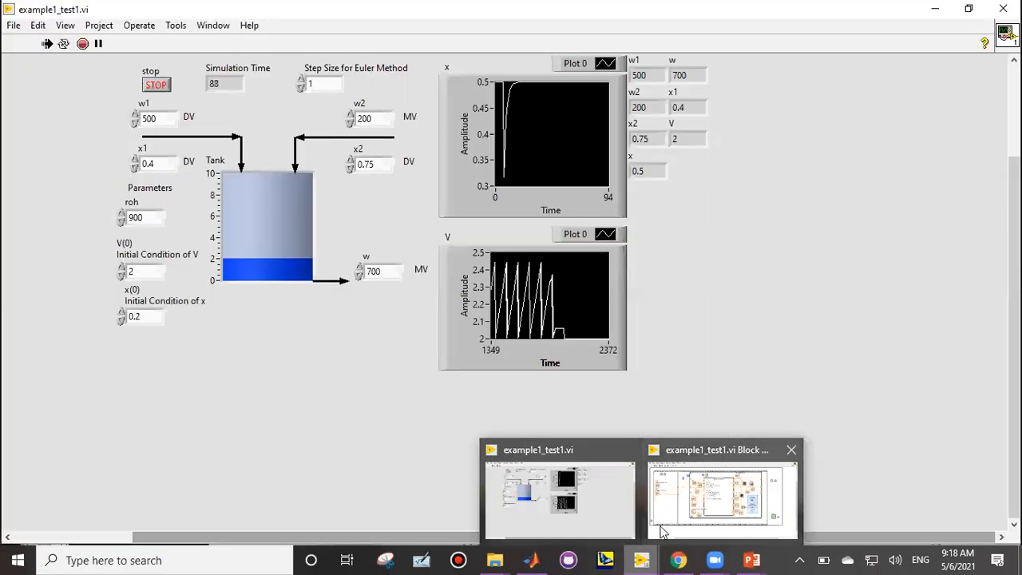
pyautogui.click(661, 532)
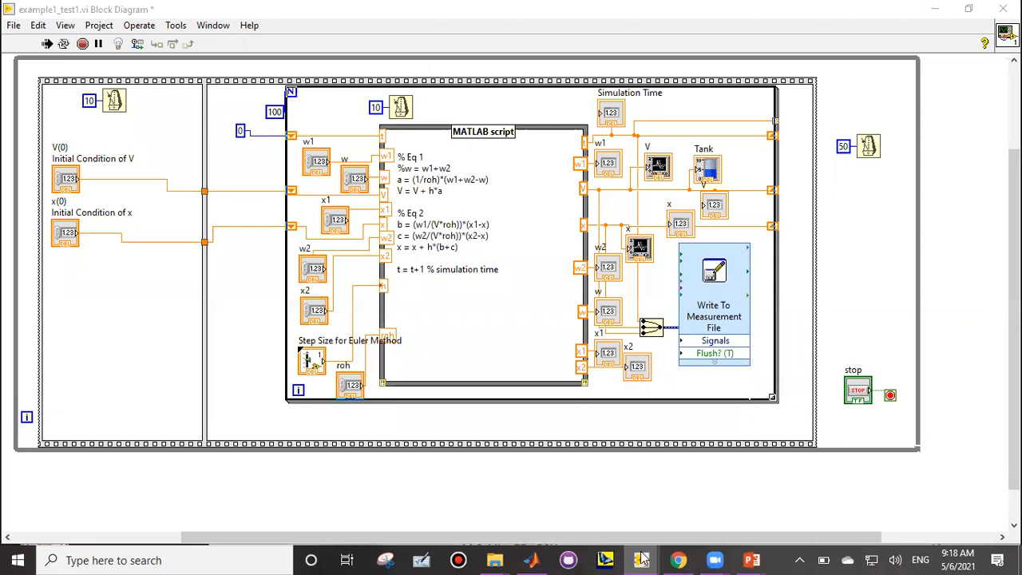
pyautogui.click(642, 559)
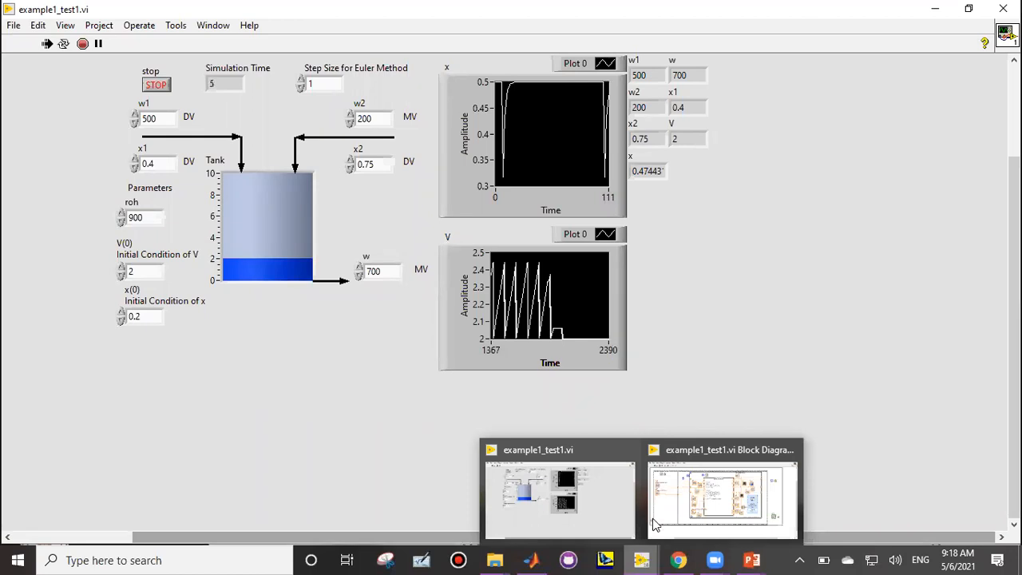
pyautogui.click(653, 517)
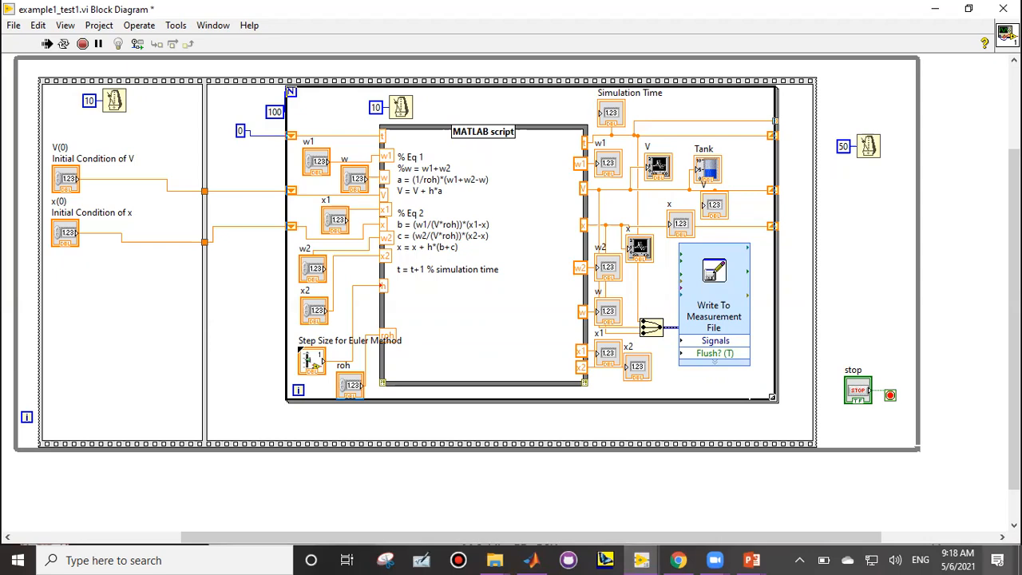
# - Launch Control Station from the desktop and open the Gravity Drained Tank case study in a maximized window
pyautogui.press('super+d')
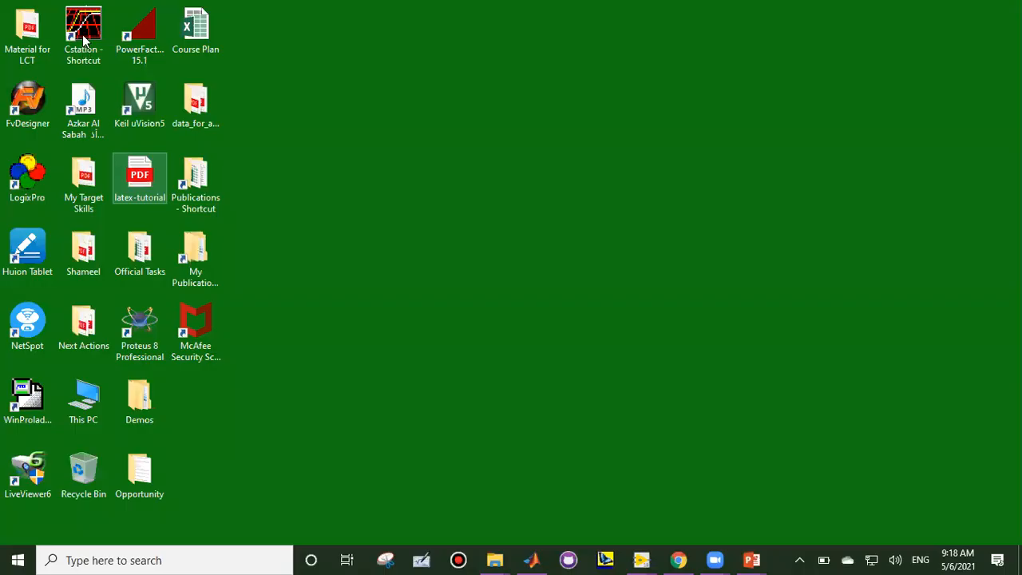
pyautogui.doubleClick(84, 40)
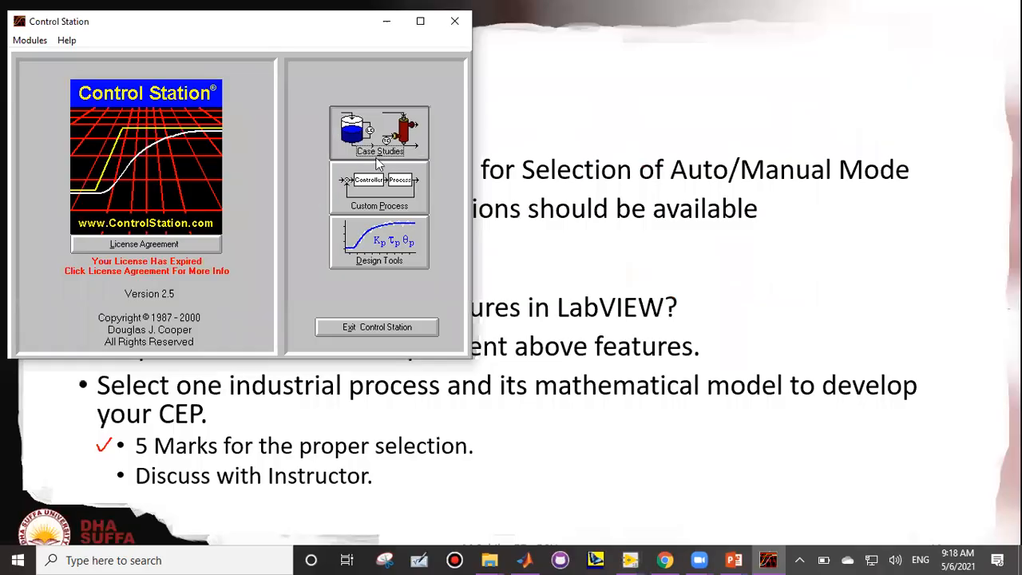
pyautogui.click(382, 164)
pyautogui.click(383, 160)
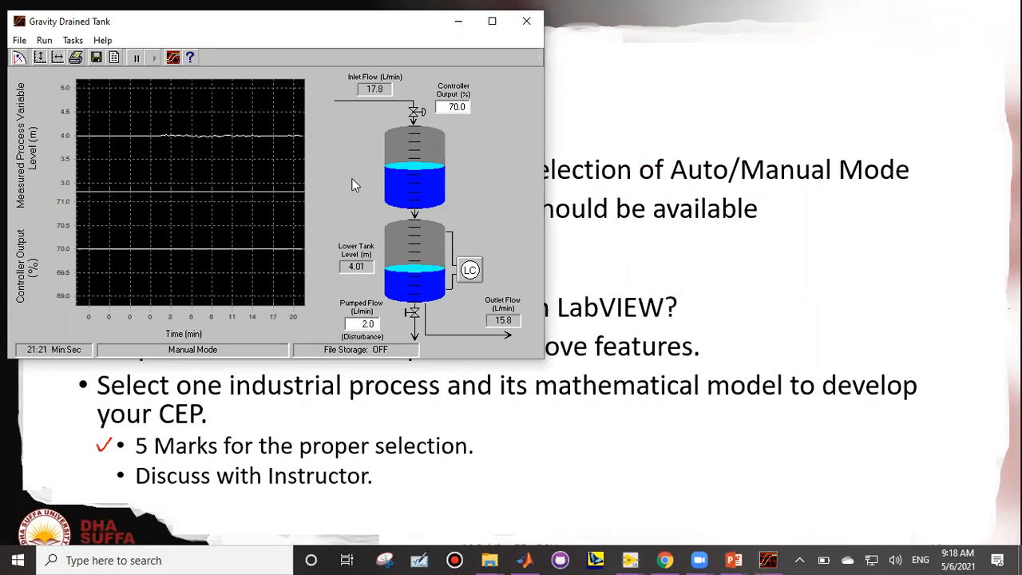
pyautogui.click(493, 21)
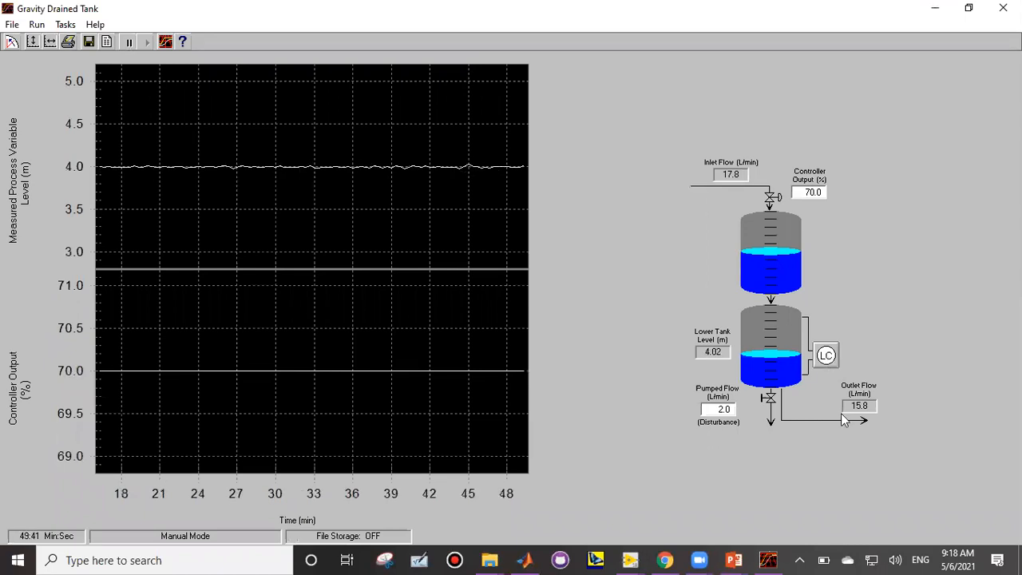
# - Review the controller types available in the level controller's design settings, keeping Manual Mode
pyautogui.click(828, 356)
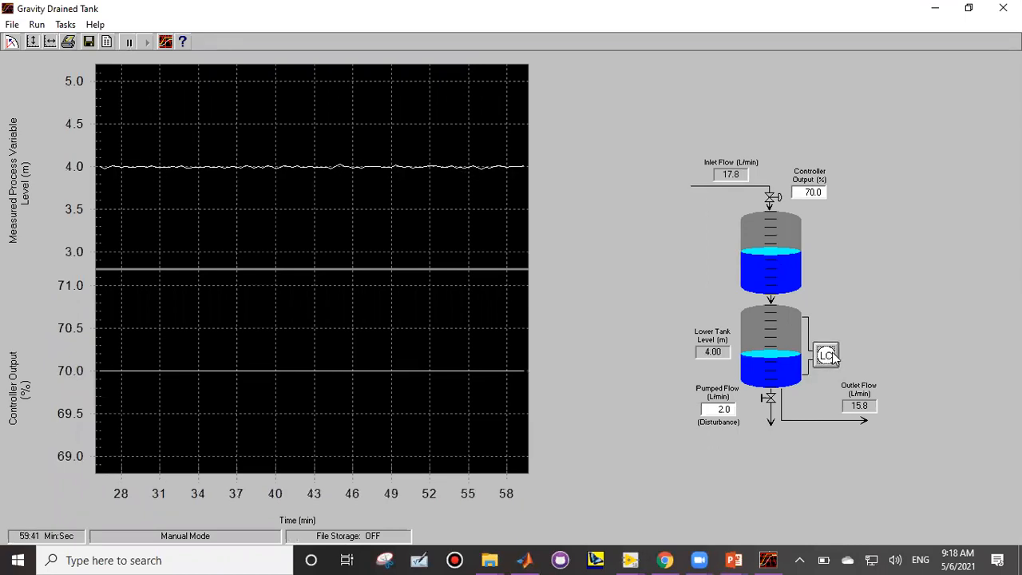
pyautogui.click(534, 157)
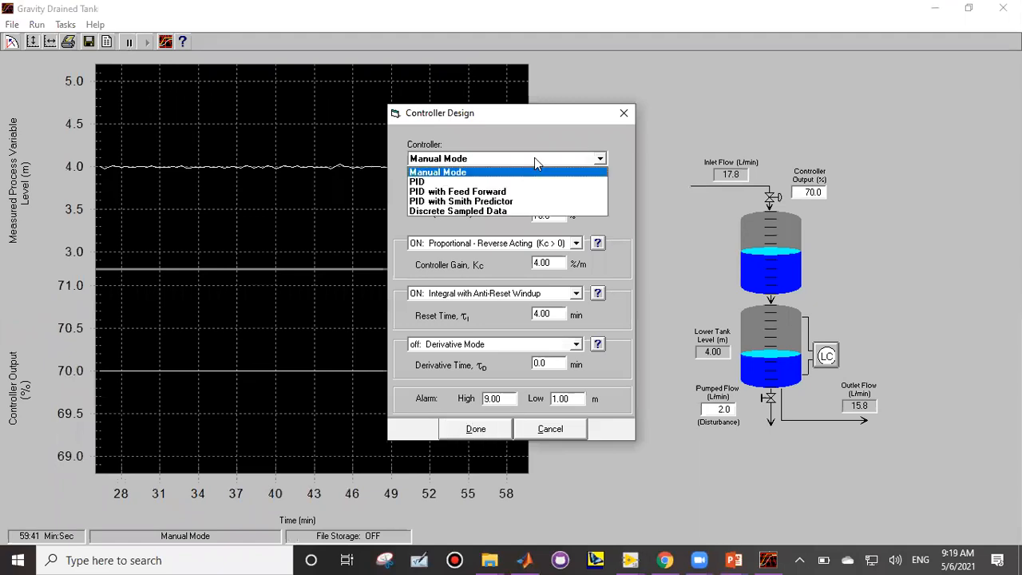
pyautogui.click(534, 157)
pyautogui.click(494, 430)
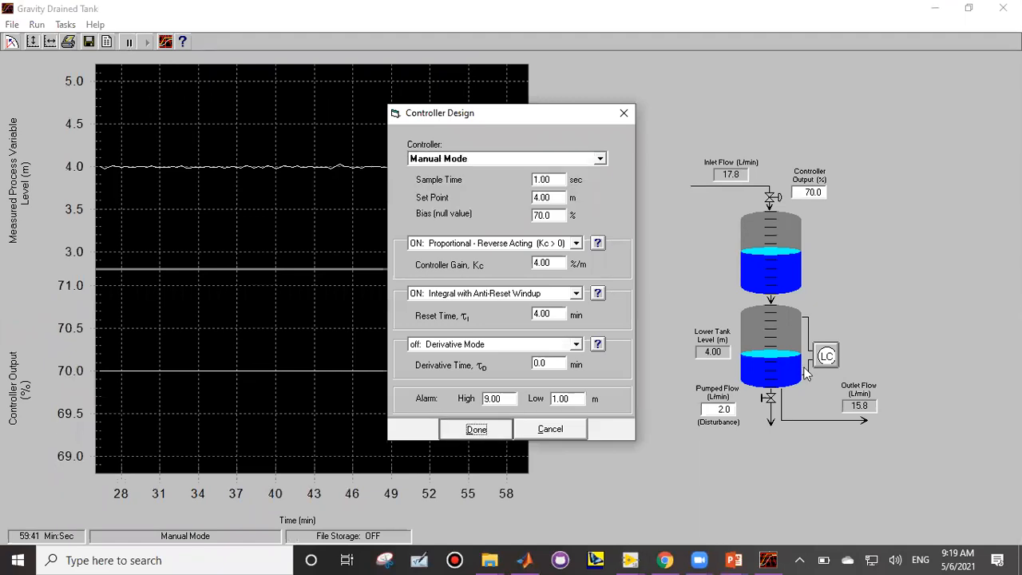
# - Set the controller output of the Gravity Drained Tank to 65%
pyautogui.click(809, 192)
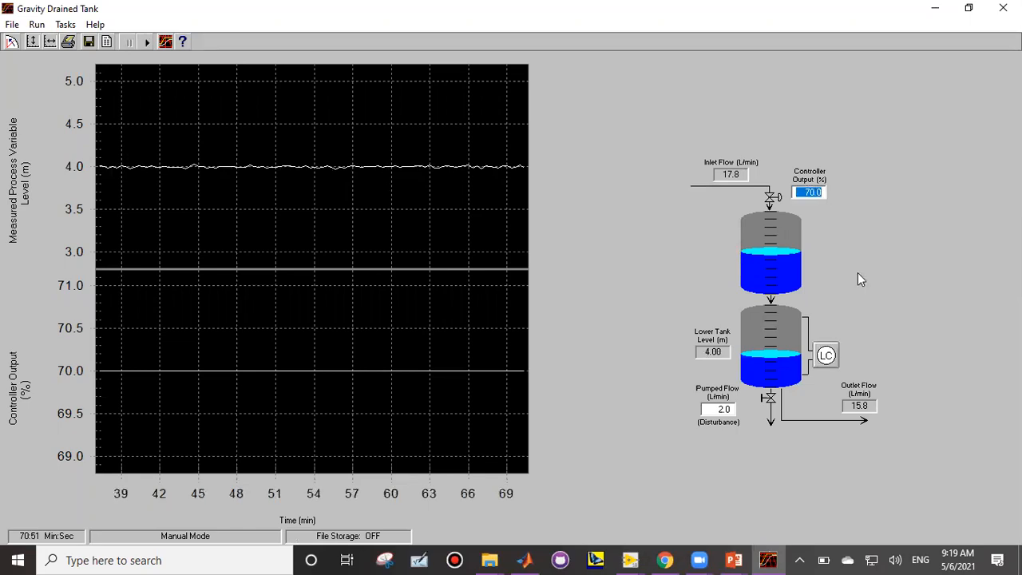
pyautogui.write('65')
pyautogui.press('Return')
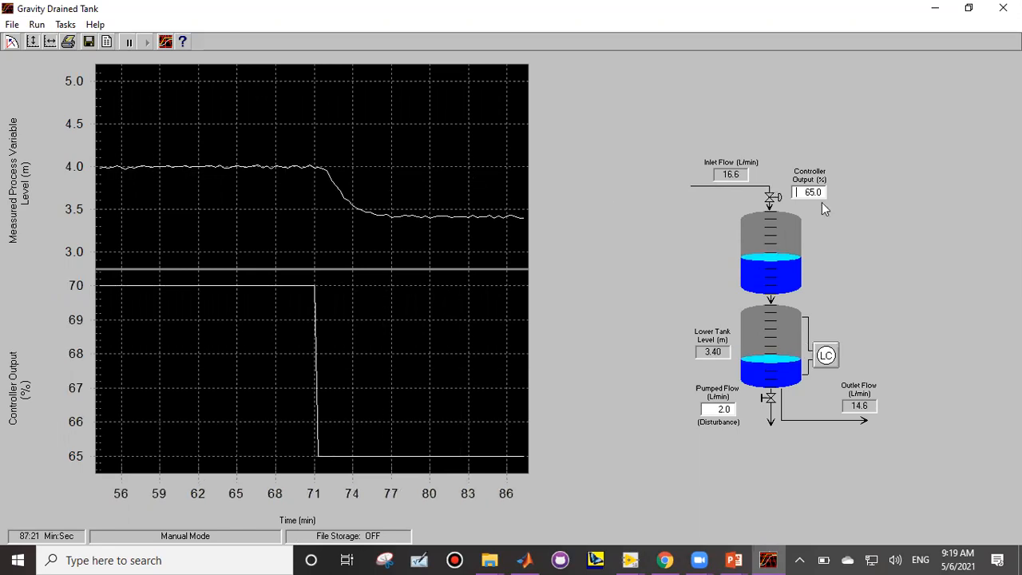
# - Switch the Gravity Drained Tank's level controller from Manual Mode to PID
pyautogui.click(826, 356)
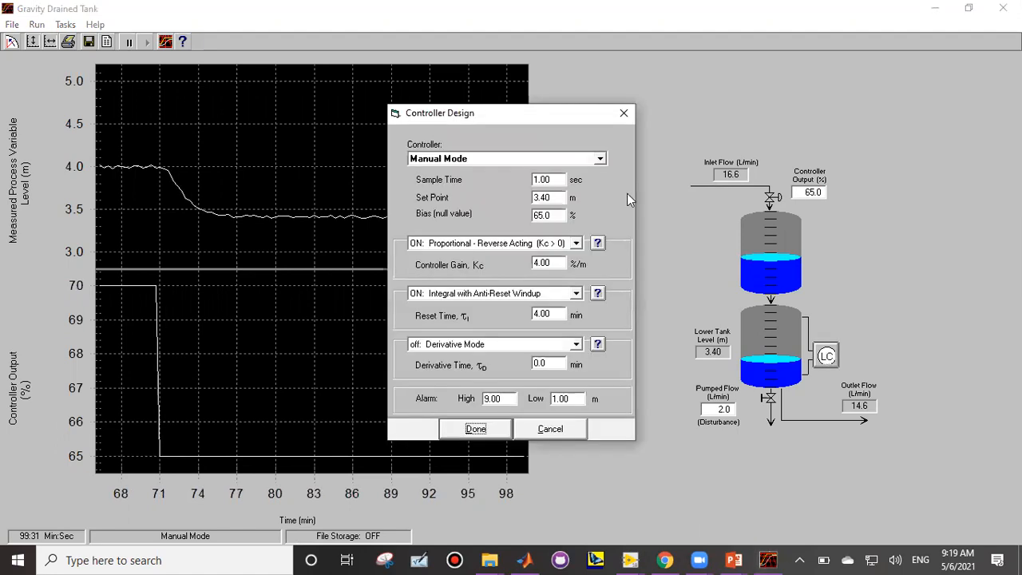
pyautogui.click(598, 159)
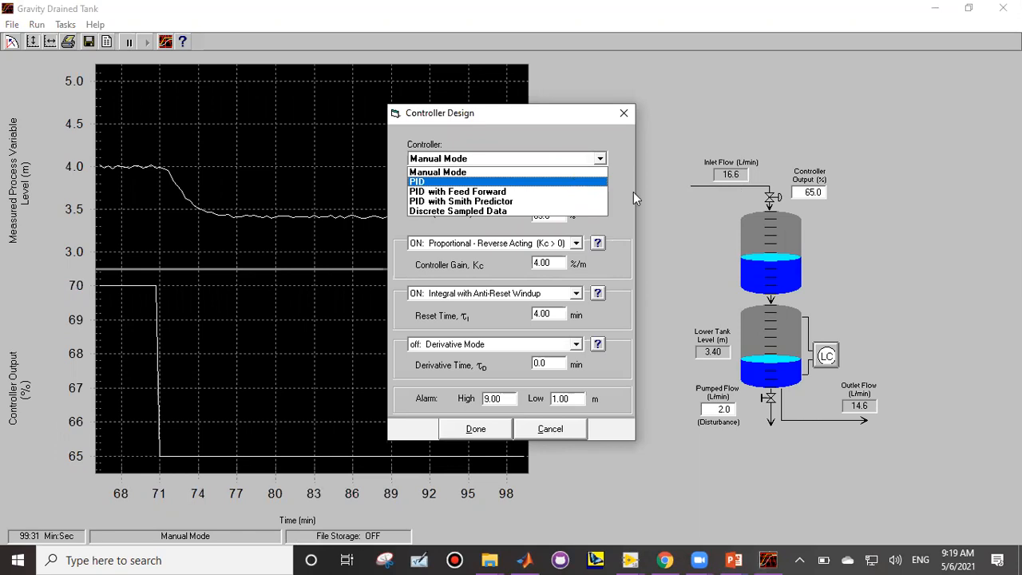
pyautogui.click(572, 181)
pyautogui.click(477, 429)
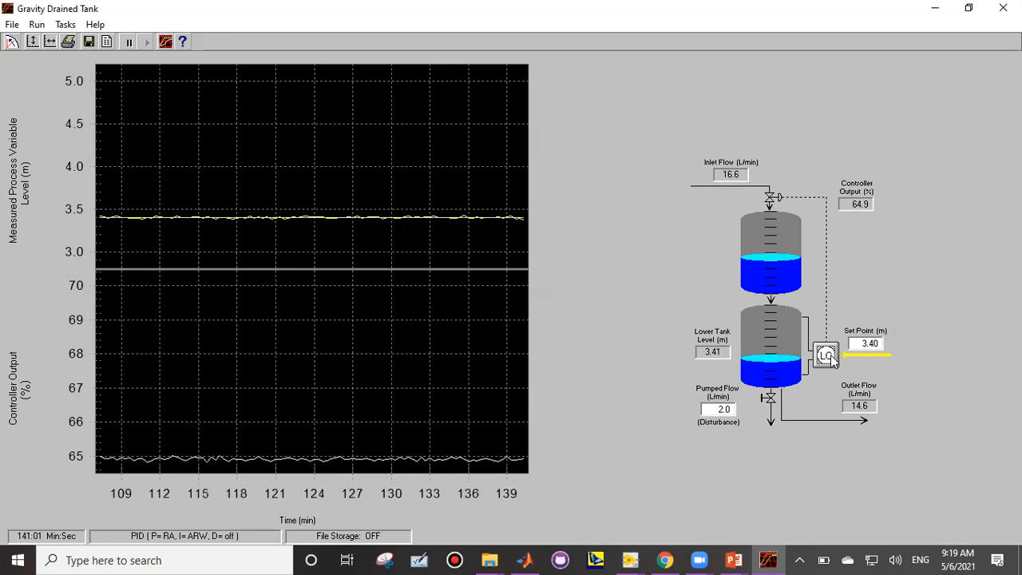
# - Set the level set point of the Gravity Drained Tank to 5 m
pyautogui.click(870, 343)
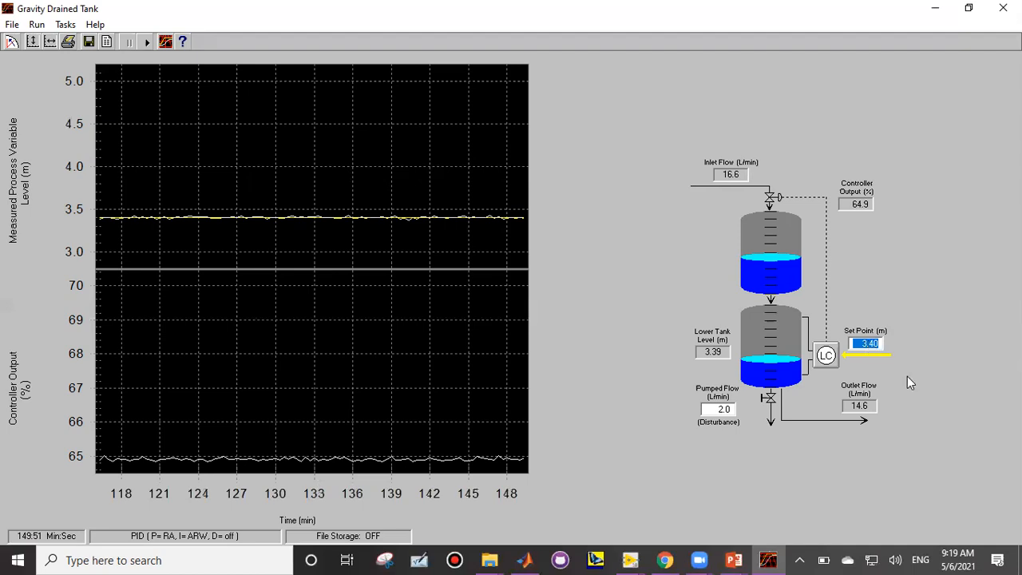
pyautogui.write('5')
pyautogui.press('Return')
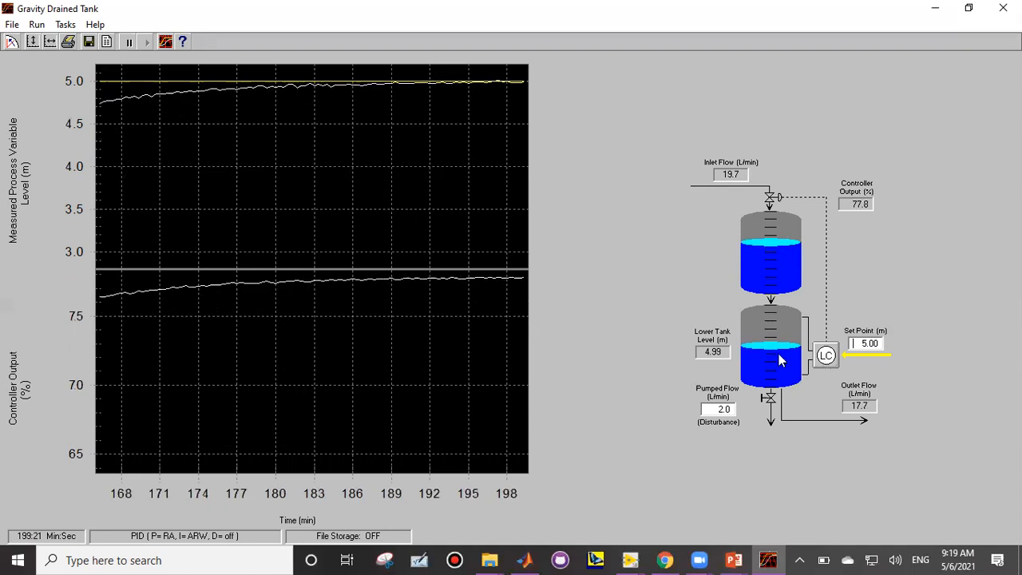
# - Return the Gravity Drained Tank's level controller to Manual Mode
pyautogui.click(523, 160)
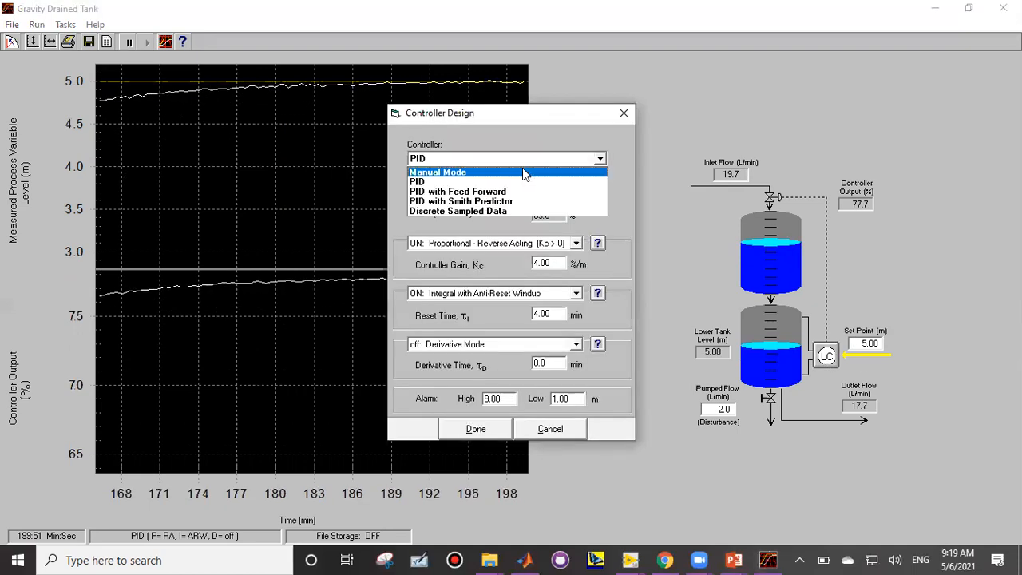
pyautogui.click(520, 172)
pyautogui.click(484, 429)
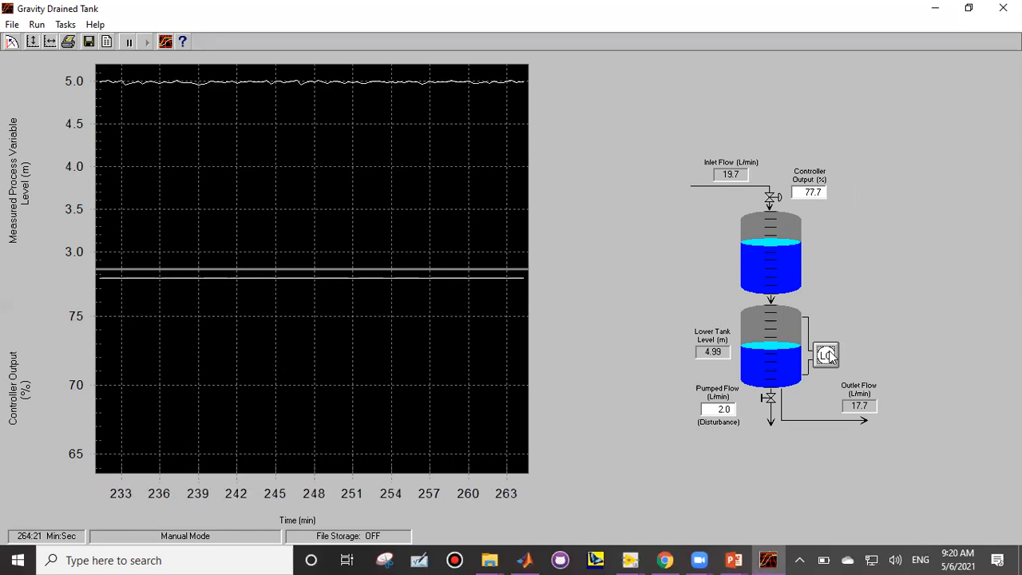
# - Leave the Gravity Drained Tank simulation and open the Heat Exchanger case study
pyautogui.click(95, 25)
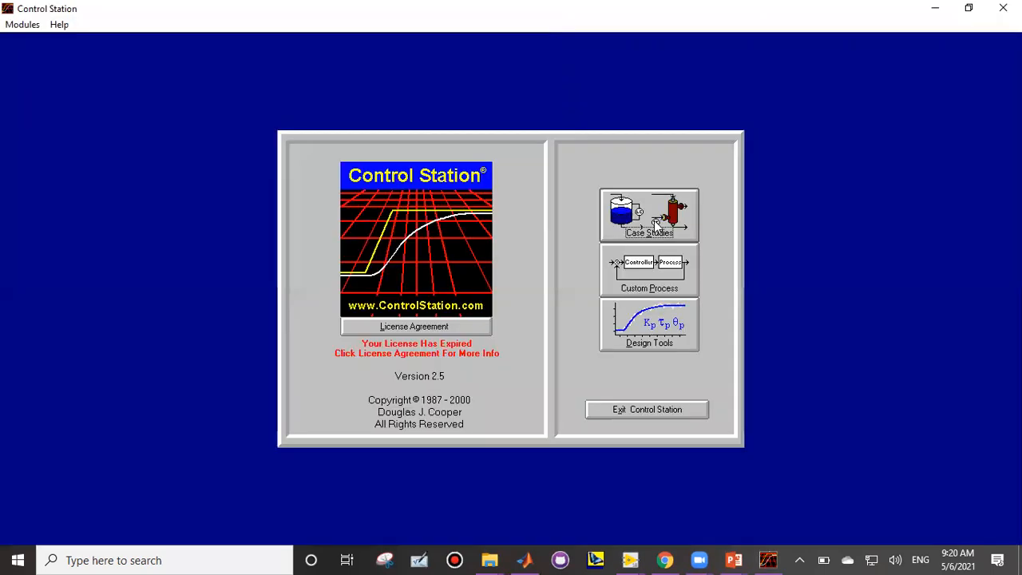
pyautogui.click(657, 222)
pyautogui.click(688, 248)
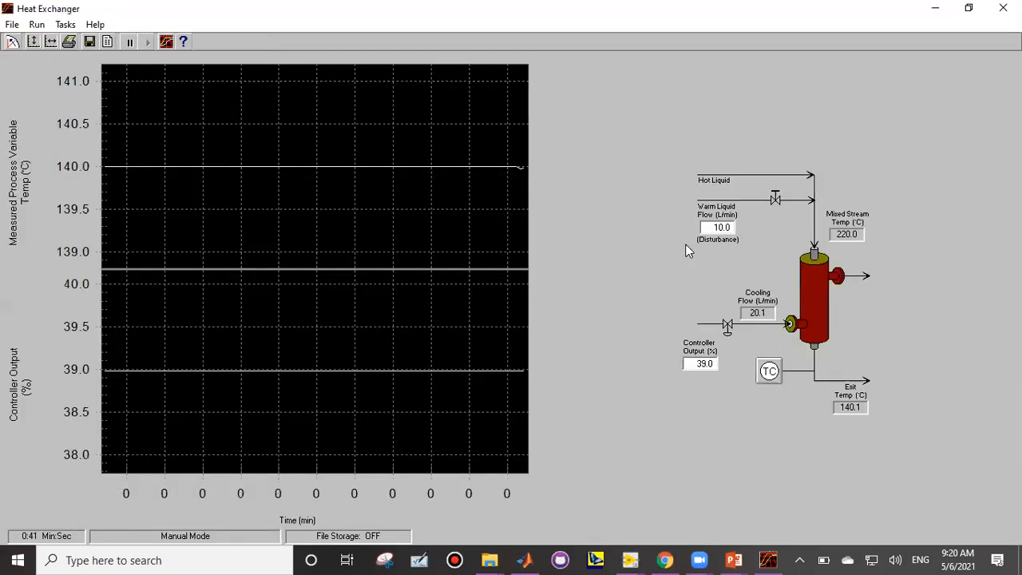
# - Review the PID with Feed Forward design settings of the heat exchanger's temperature controller, and close them without applying
pyautogui.click(771, 372)
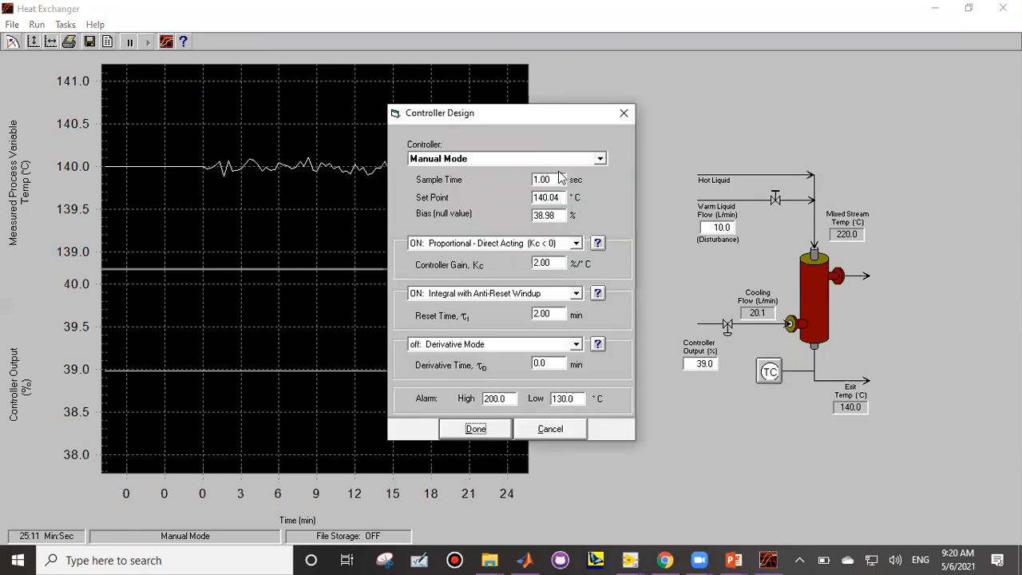
pyautogui.click(559, 161)
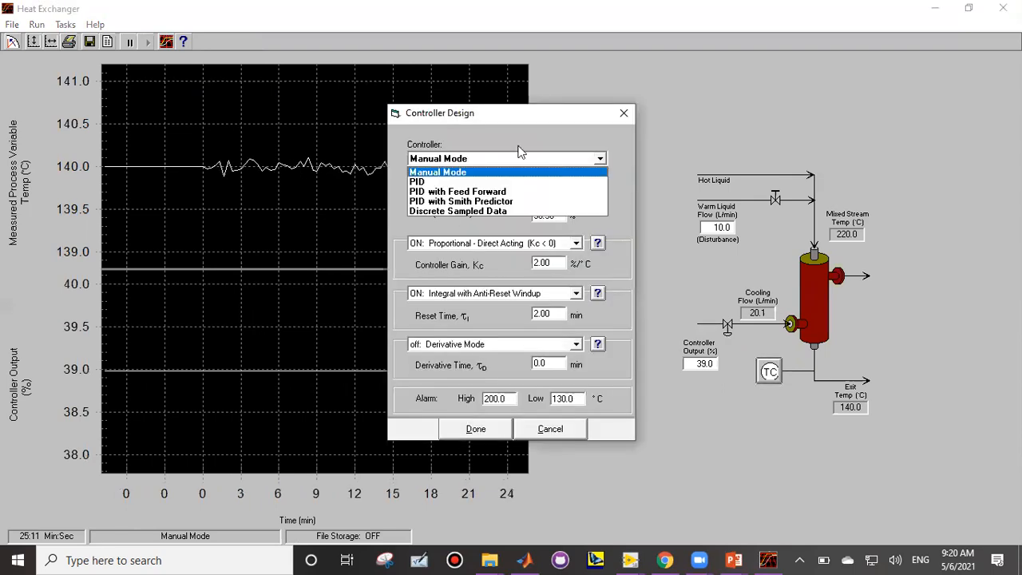
pyautogui.click(546, 192)
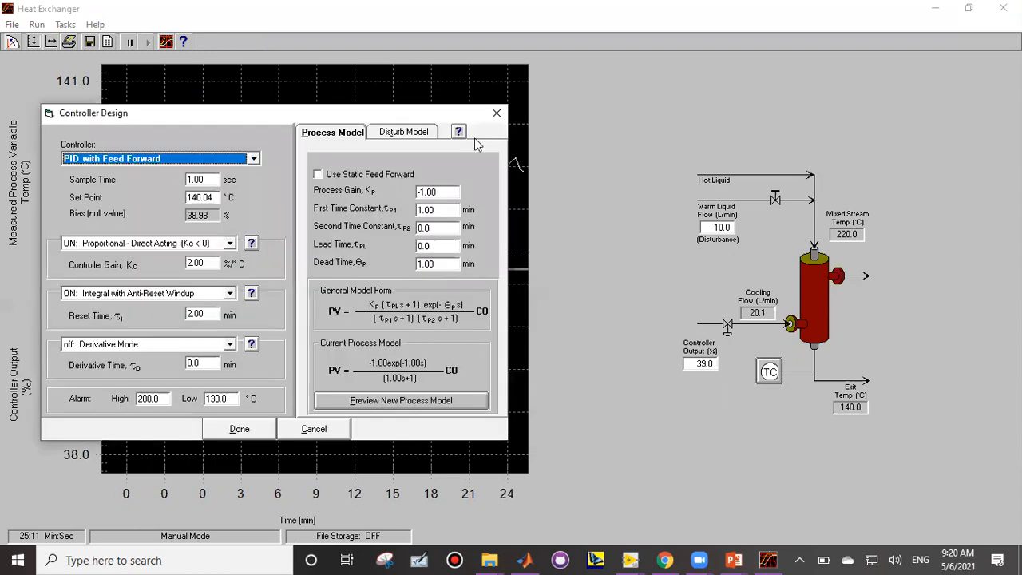
pyautogui.click(495, 116)
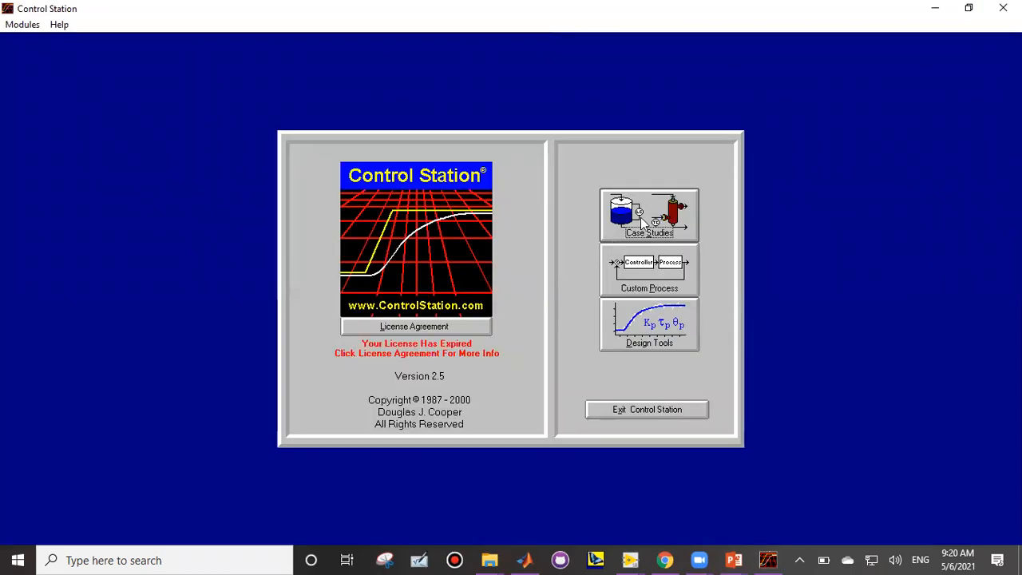
# - Open the Pumped Tank case study and switch its level controller to PID
pyautogui.click(641, 218)
pyautogui.click(711, 259)
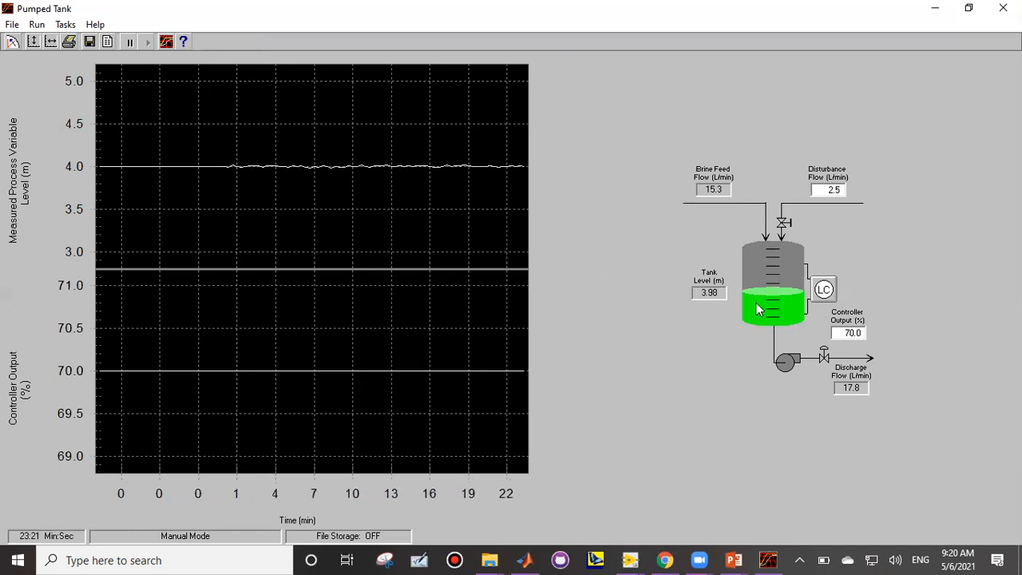
pyautogui.click(823, 291)
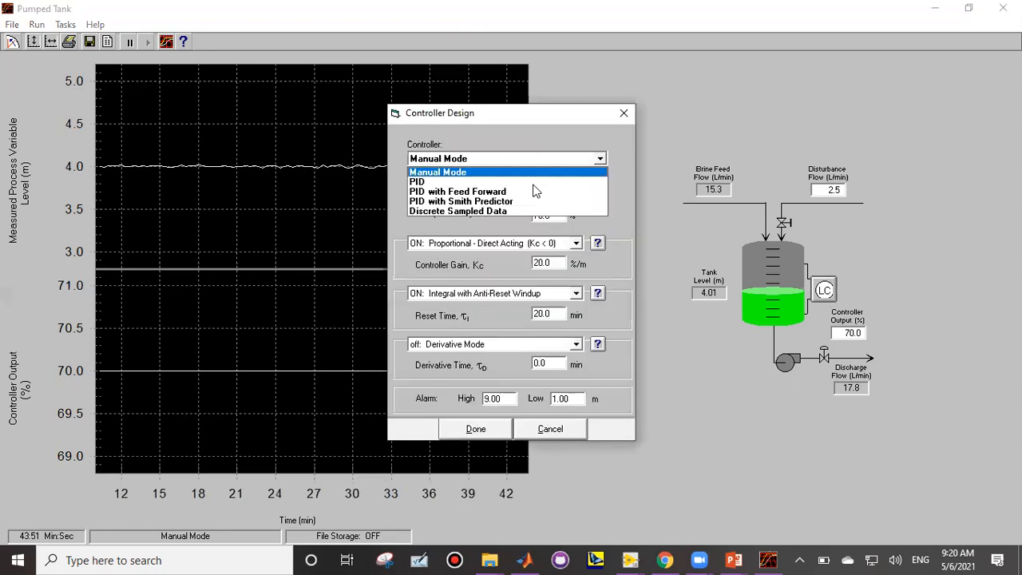
pyautogui.click(531, 192)
pyautogui.click(479, 428)
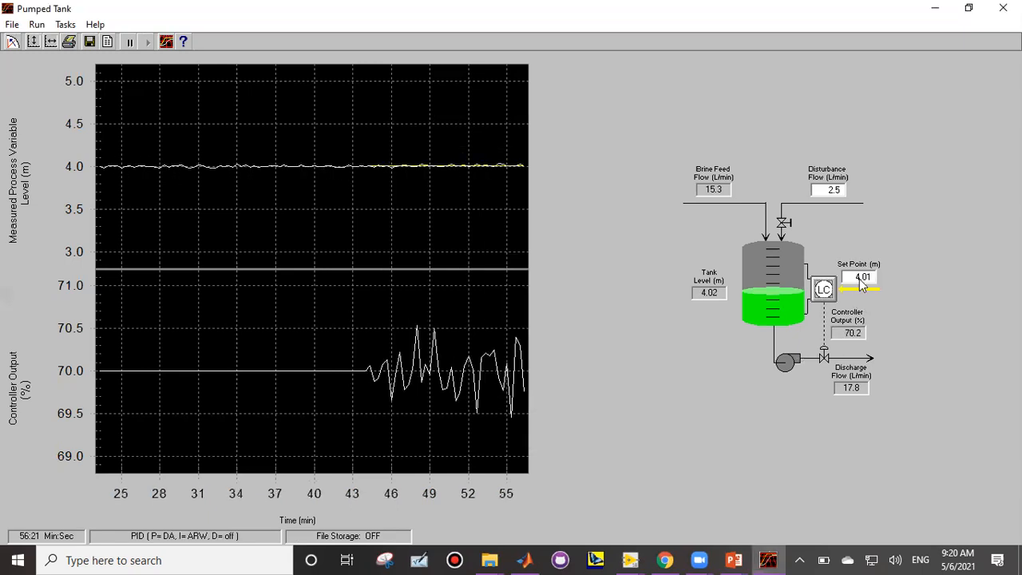
# - Set the level set point of the Pumped Tank to 5 m
pyautogui.doubleClick(862, 277)
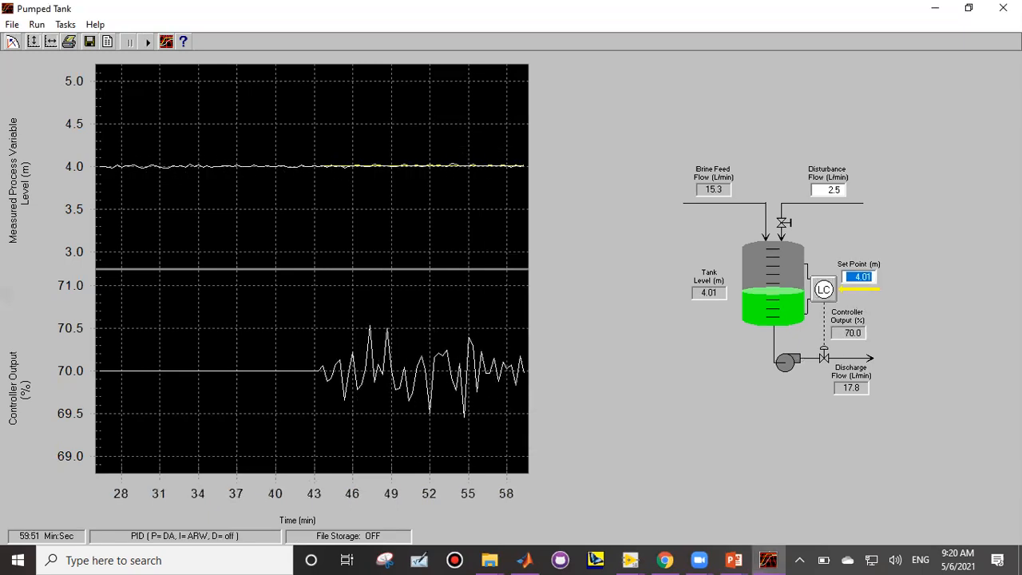
pyautogui.write('5')
pyautogui.press('Return')
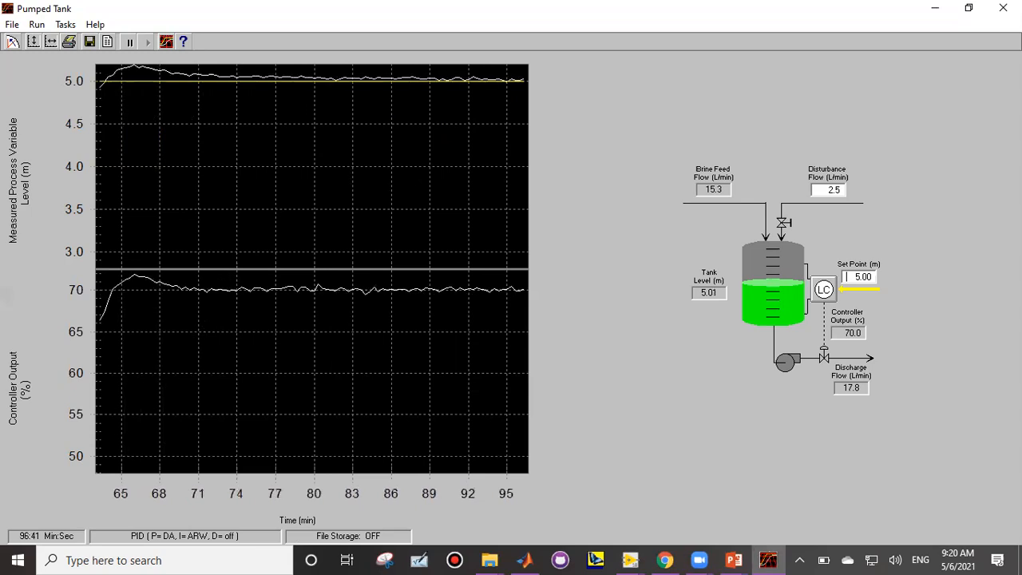
# - Change the Pumped Tank's level controller to PID with Feed Forward, keeping the default process model
pyautogui.click(825, 290)
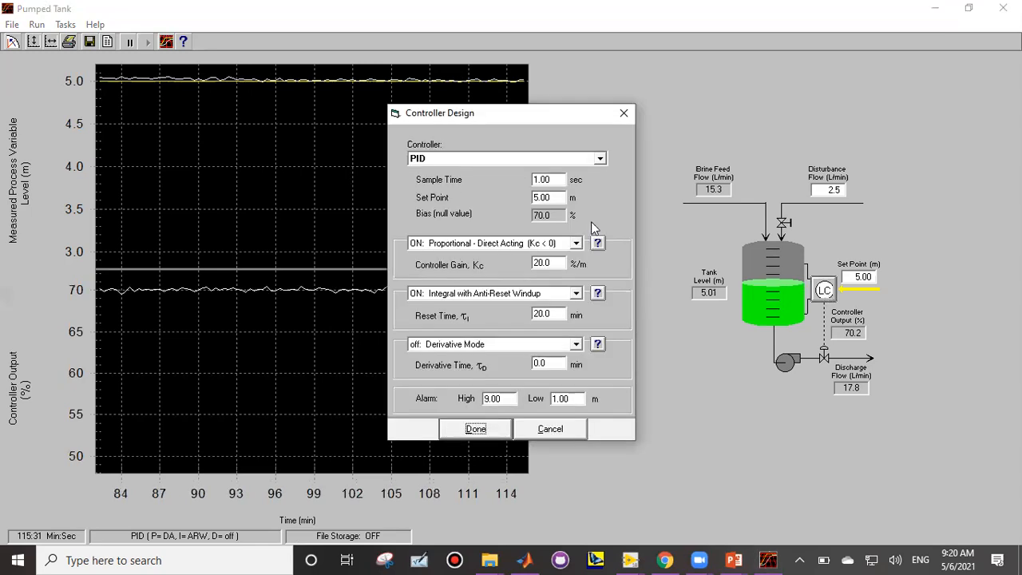
pyautogui.click(551, 159)
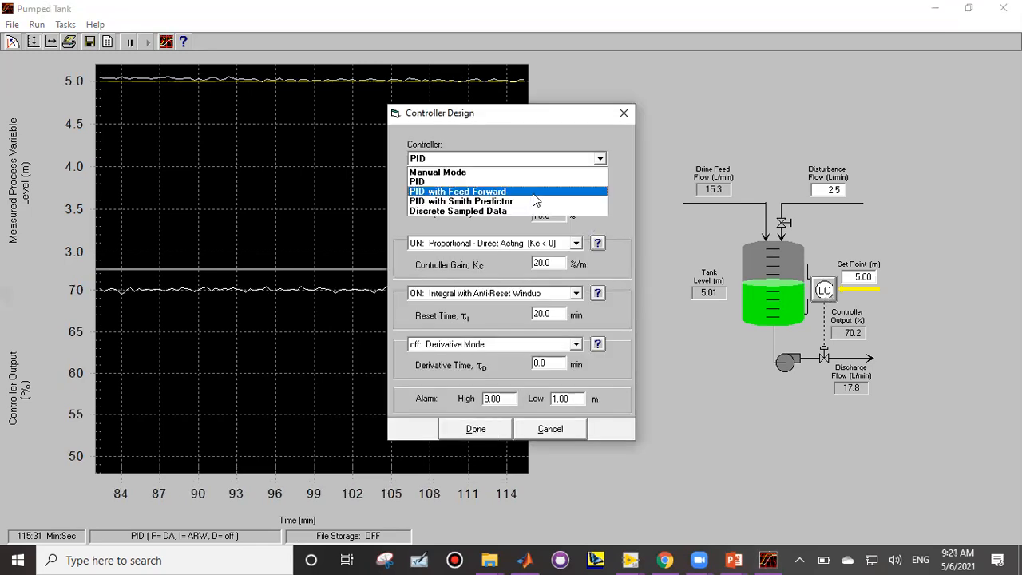
pyautogui.press('Return')
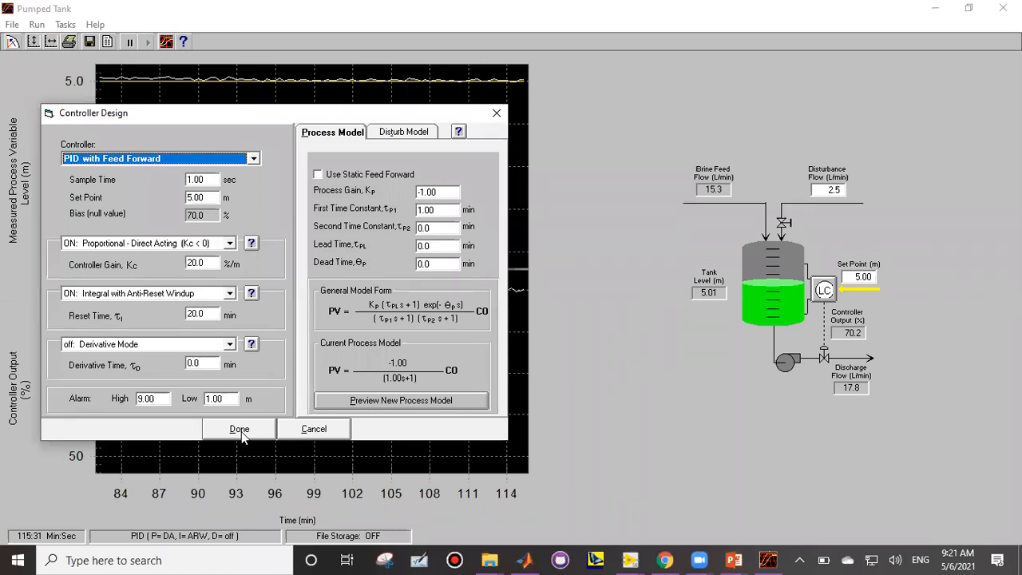
pyautogui.click(240, 429)
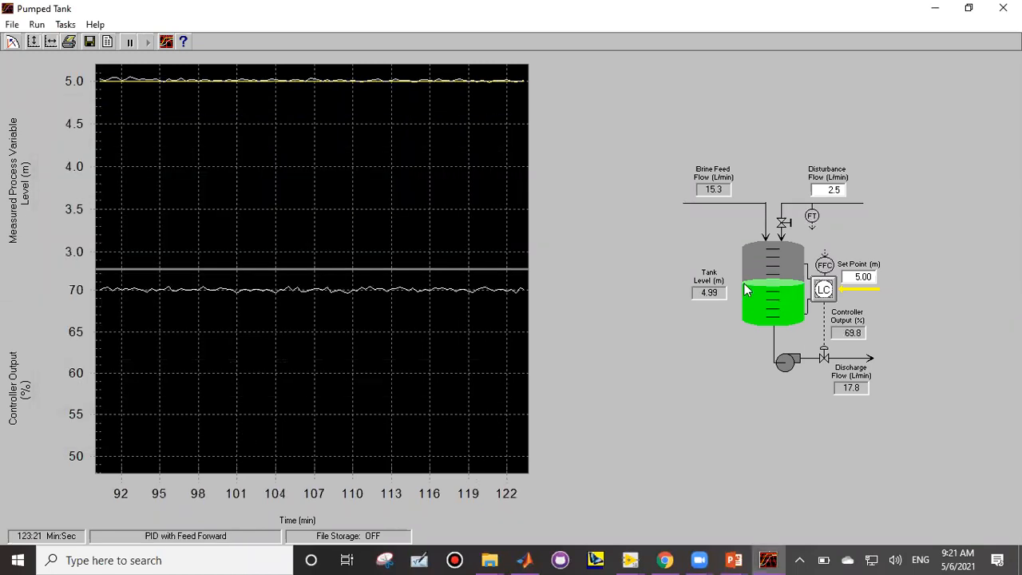
# - Set the disturbance flow into the Pumped Tank to 6 L/min
pyautogui.doubleClick(834, 189)
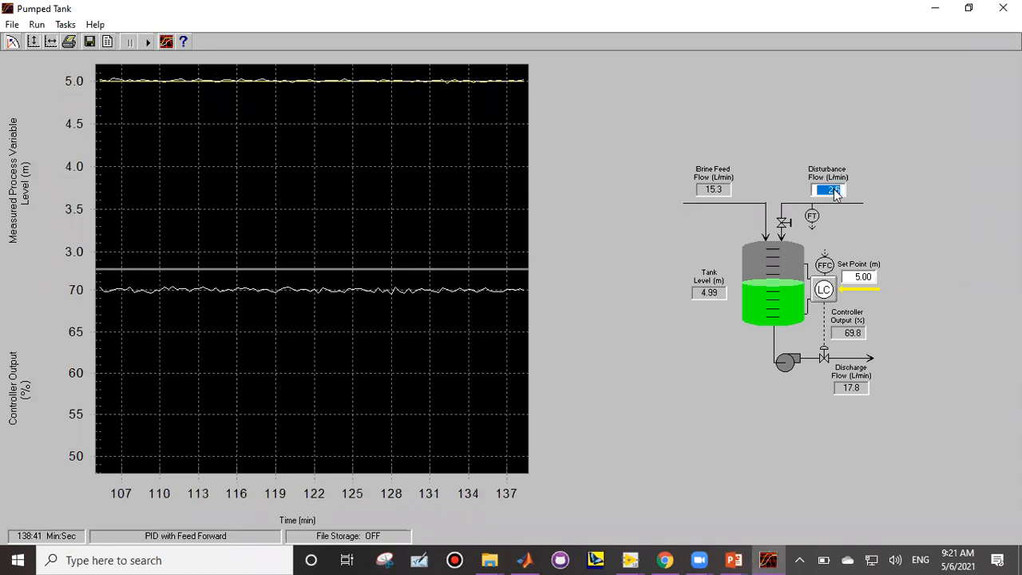
pyautogui.write('6')
pyautogui.press('Return')
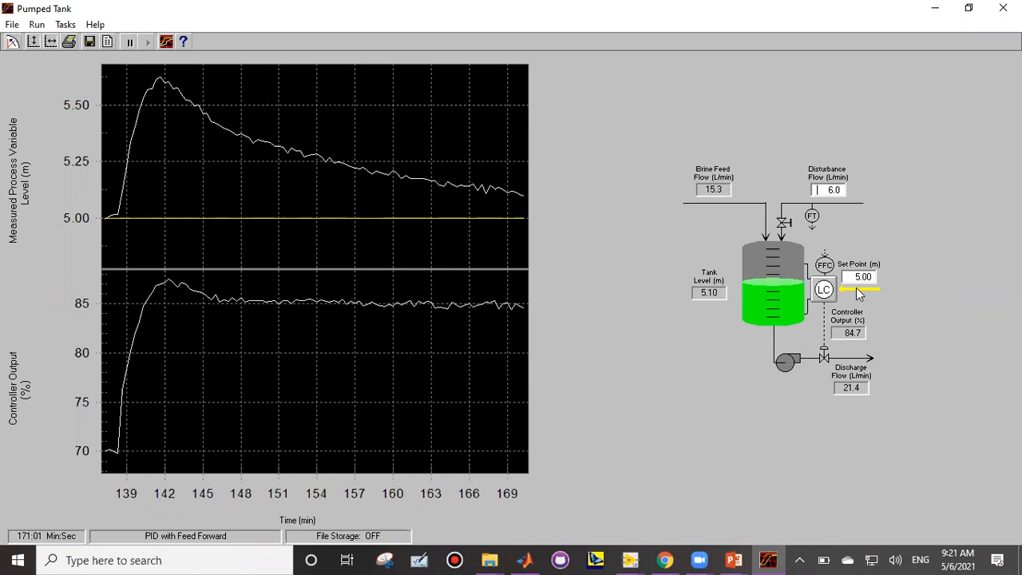
# - Change the Pumped Tank's level controller from PID with Feed Forward back to plain PID
pyautogui.click(825, 290)
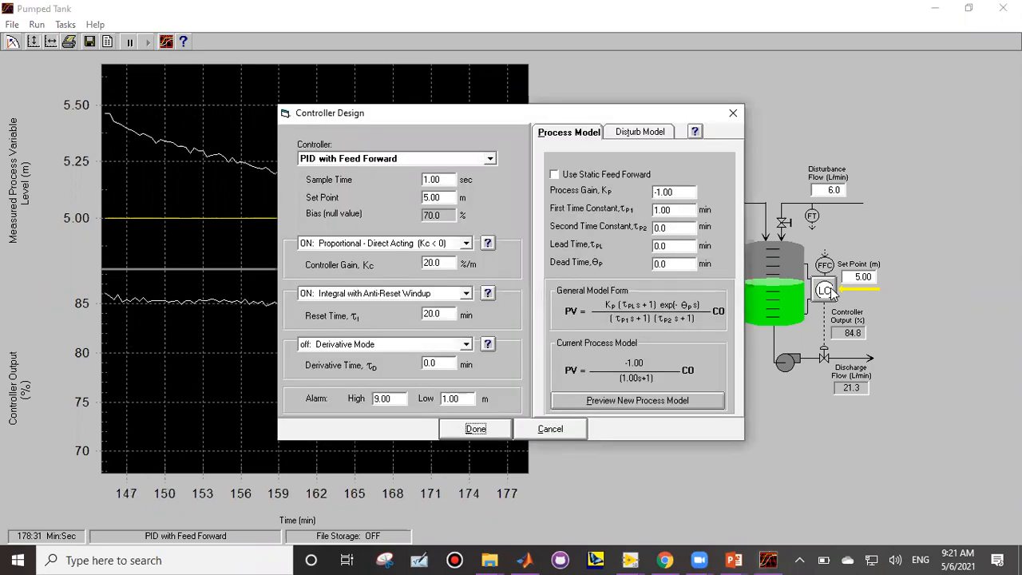
pyautogui.click(450, 164)
pyautogui.click(446, 182)
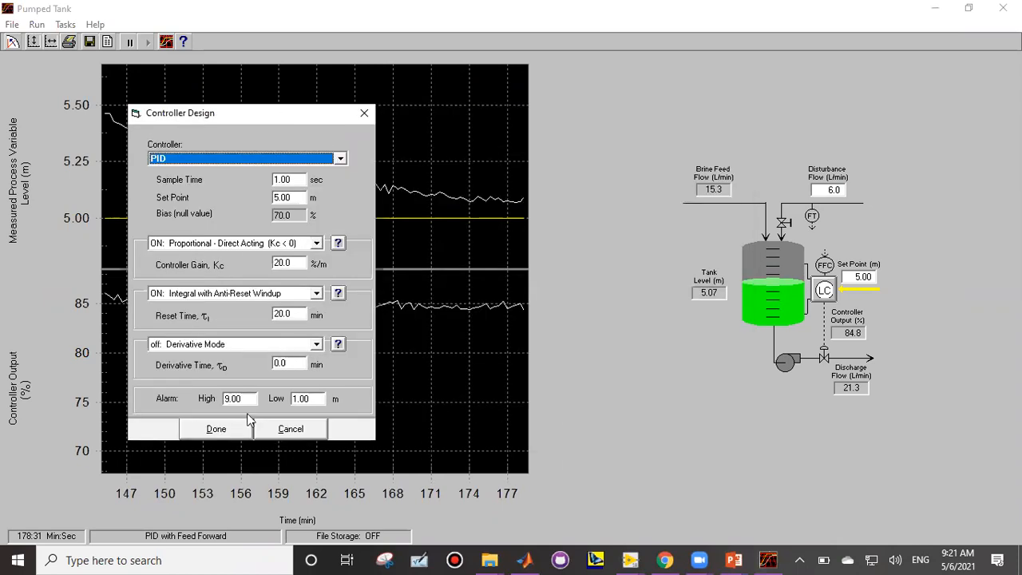
pyautogui.click(239, 428)
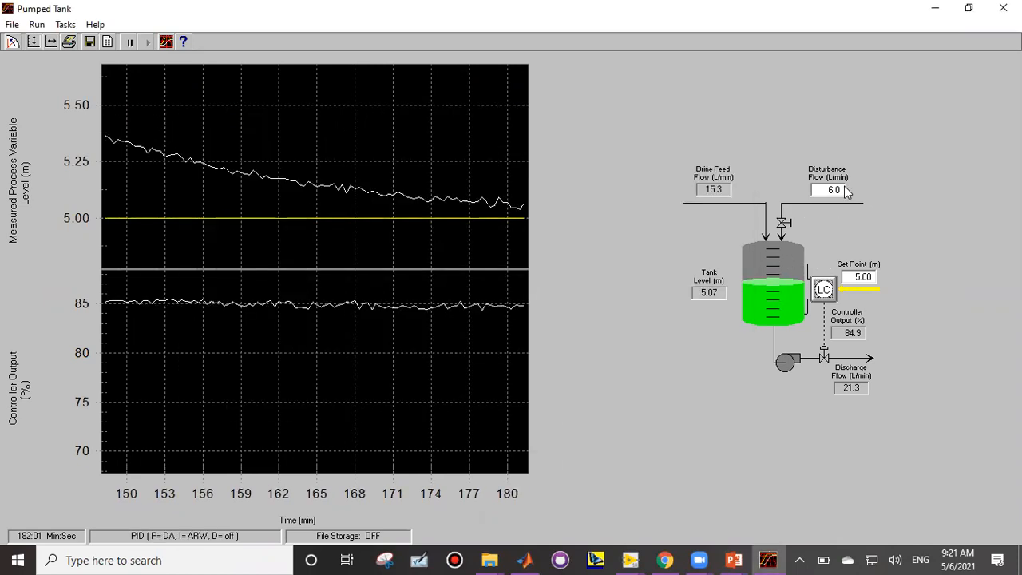
# - Step the Pumped Tank's disturbance flow down to 2 L/min and back up to 6 L/min under PID control
pyautogui.doubleClick(834, 190)
pyautogui.write('2')
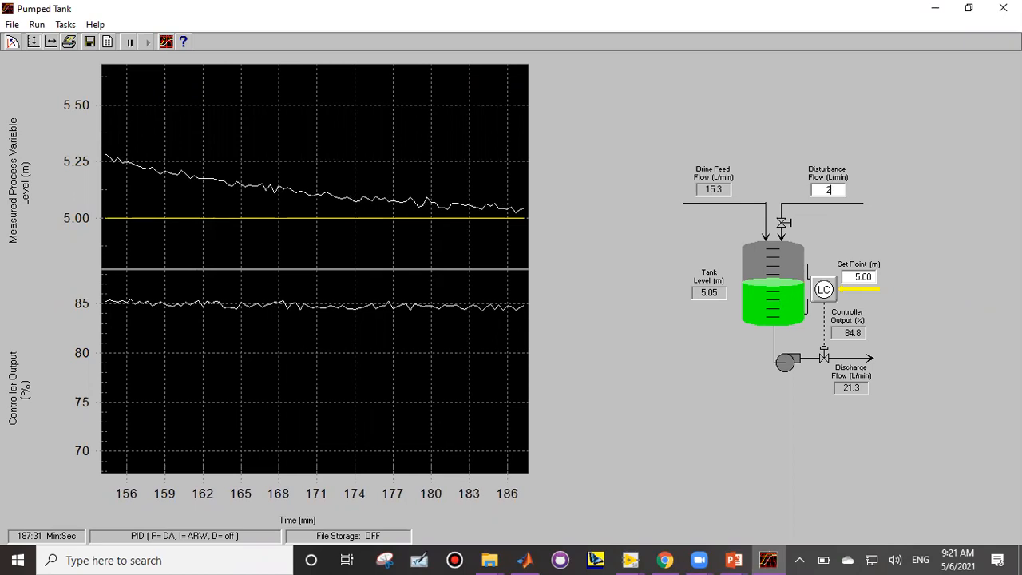
pyautogui.press('Return')
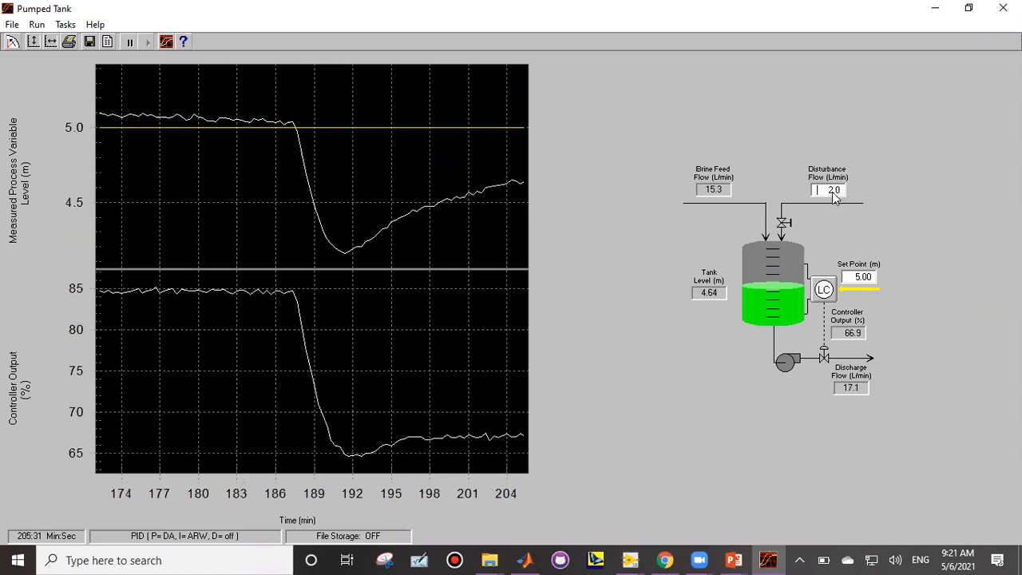
pyautogui.doubleClick(830, 190)
pyautogui.write('6.0')
pyautogui.press('Return')
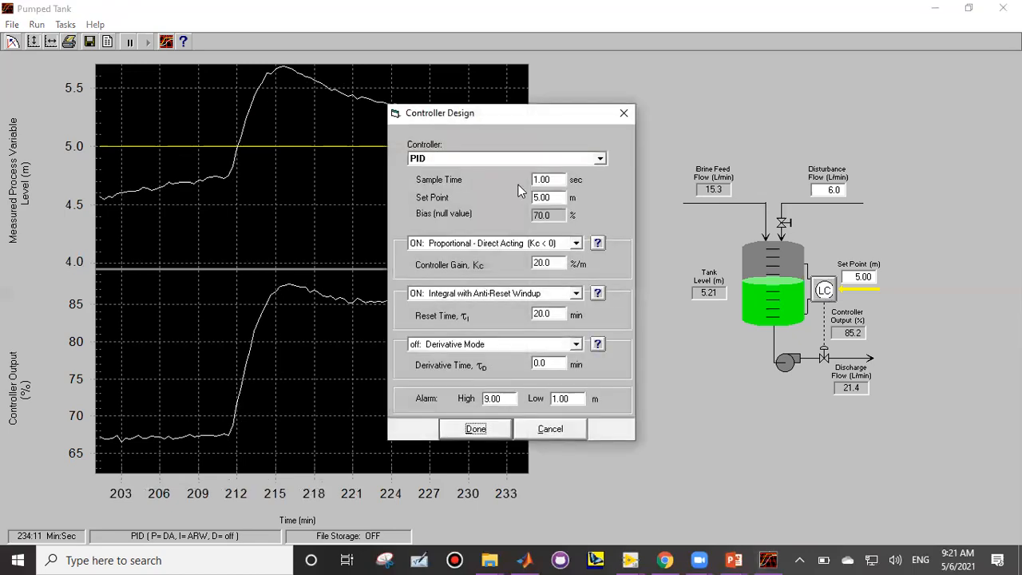
# - Switch the Pumped Tank's level controller from PID to Manual Mode
pyautogui.click(514, 159)
pyautogui.click(513, 169)
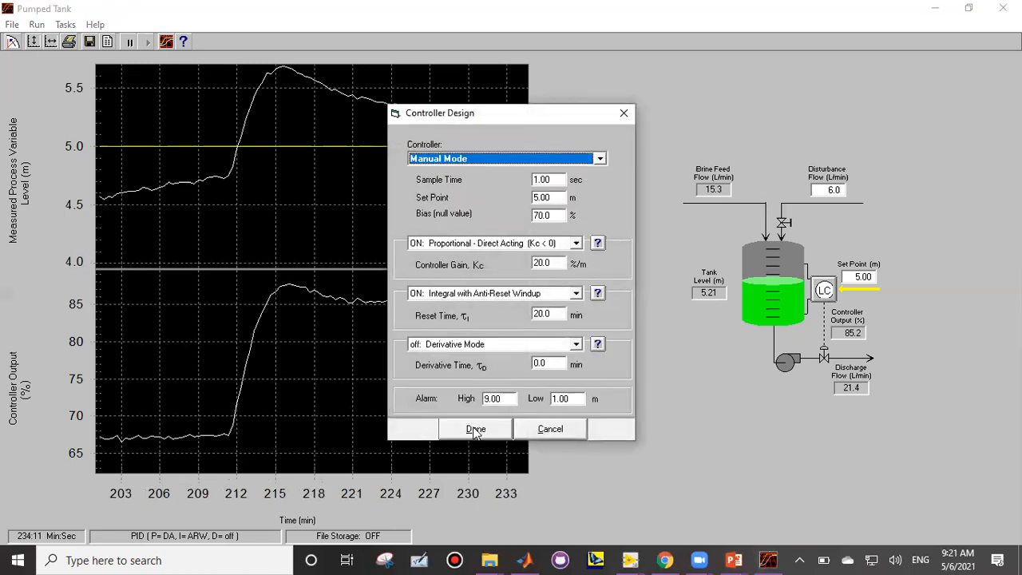
pyautogui.press('Return')
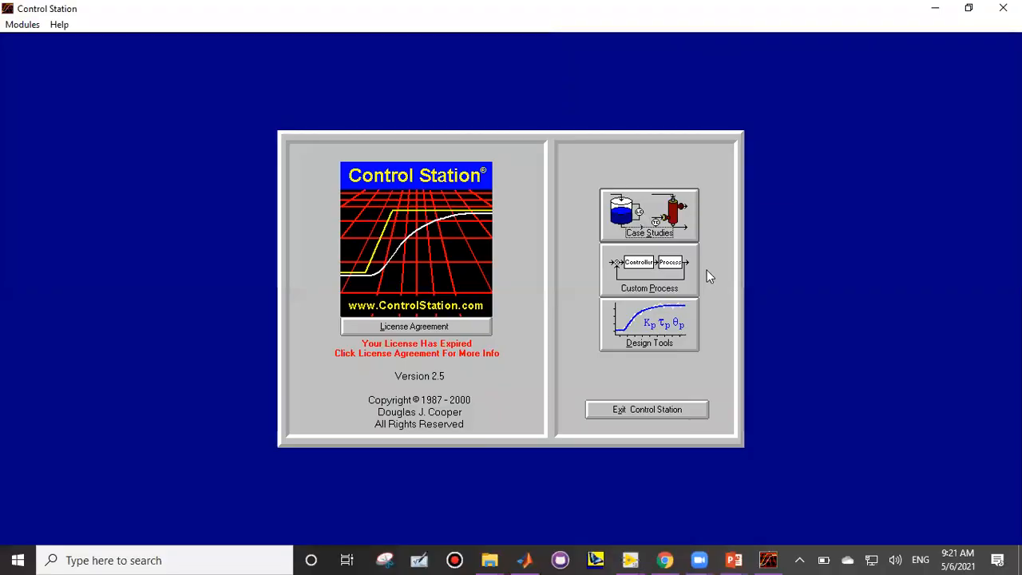
# - Open the Jacketed Reactor case study and return to the list of case studies
pyautogui.click(643, 213)
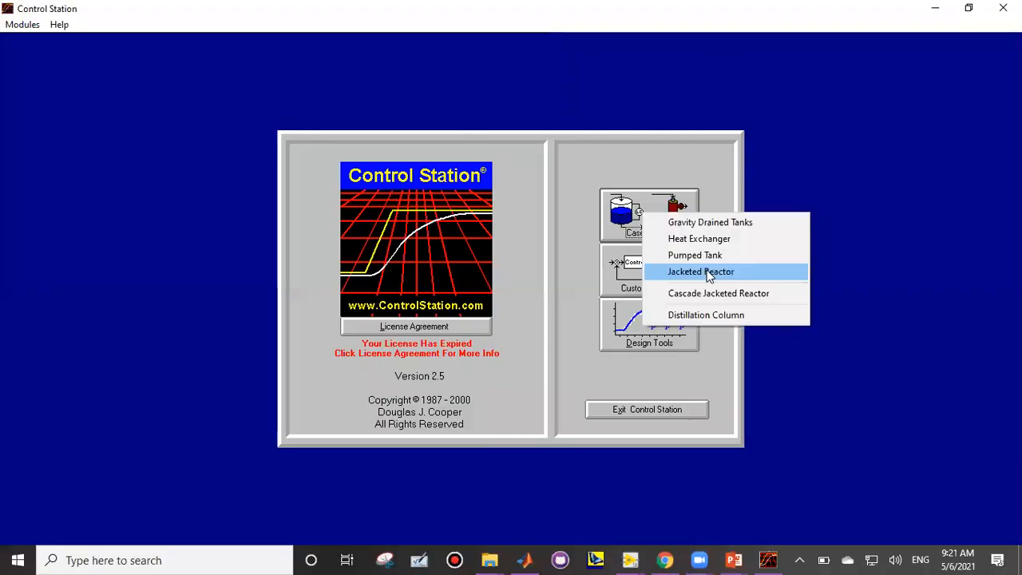
pyautogui.click(706, 272)
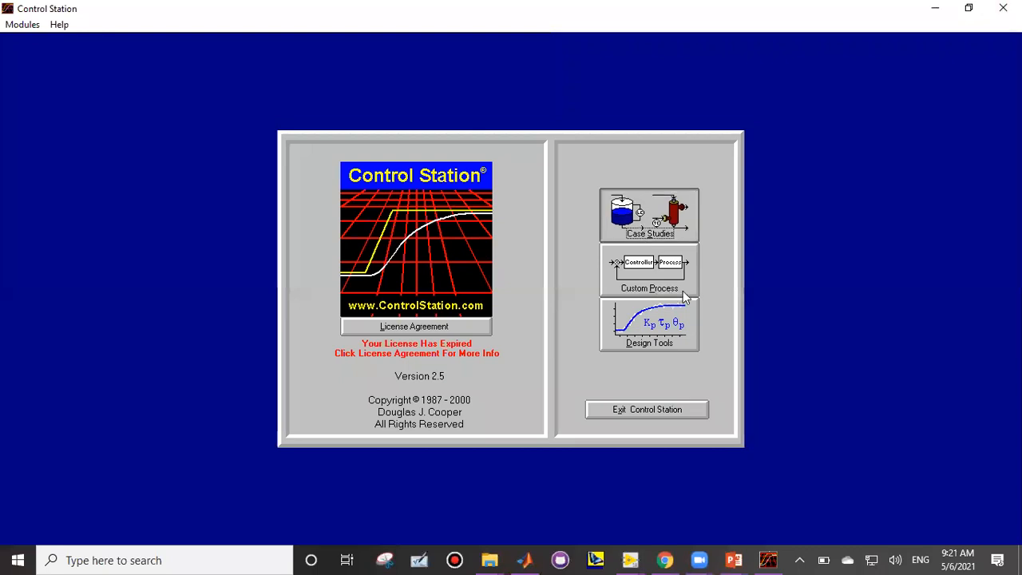
pyautogui.click(685, 302)
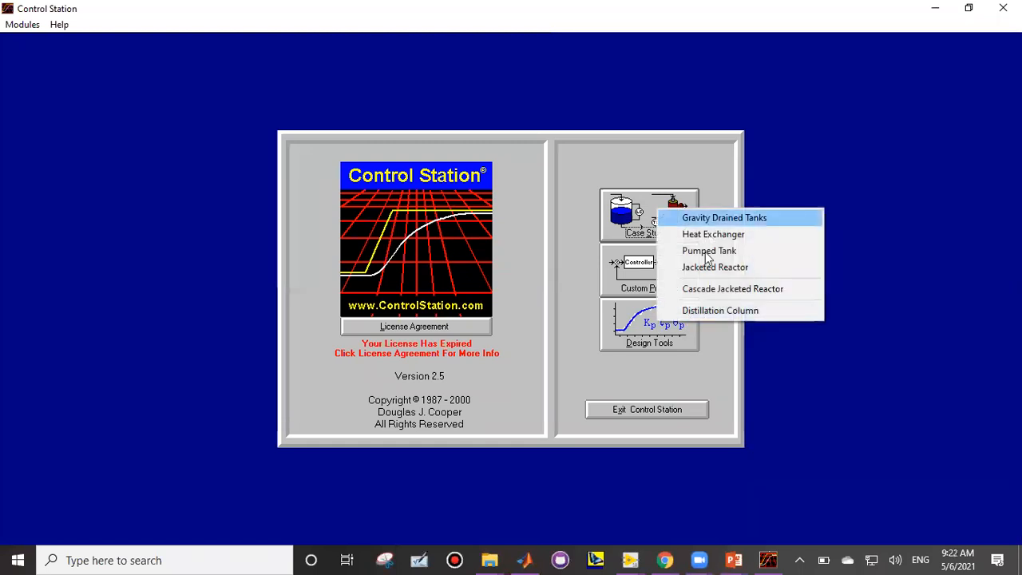
# - Open the Distillation Column case study to view its process diagram and trends, and close its window
pyautogui.click(708, 311)
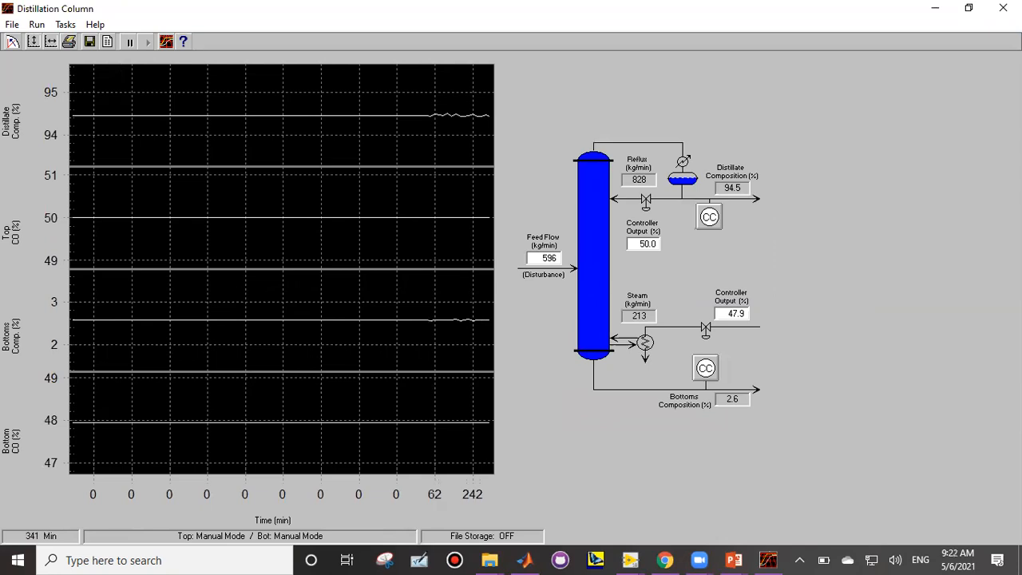
pyautogui.click(1002, 8)
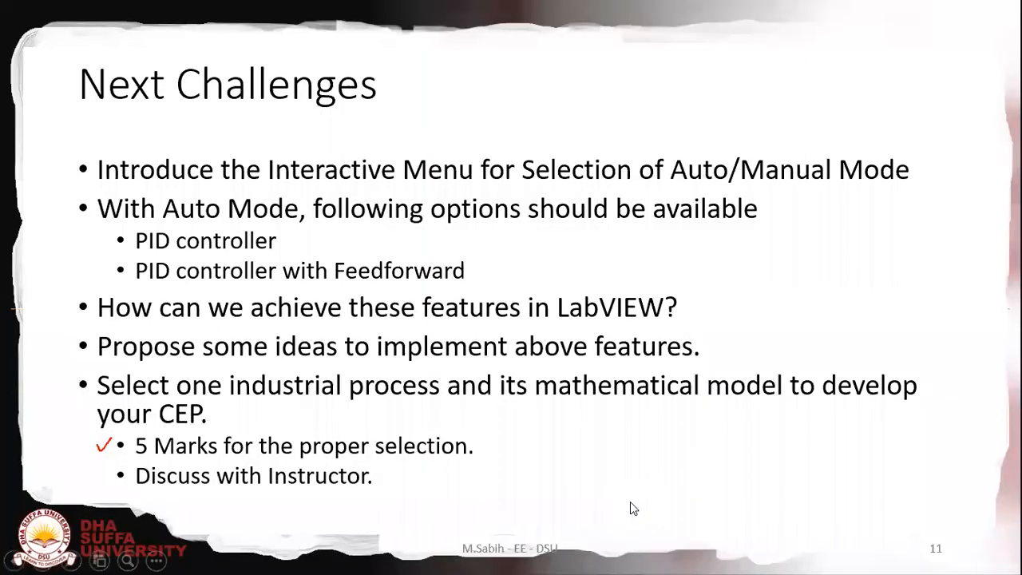
# - Switch from the slide show to File Explorer and open the Data (D:) drive
pyautogui.press('super')
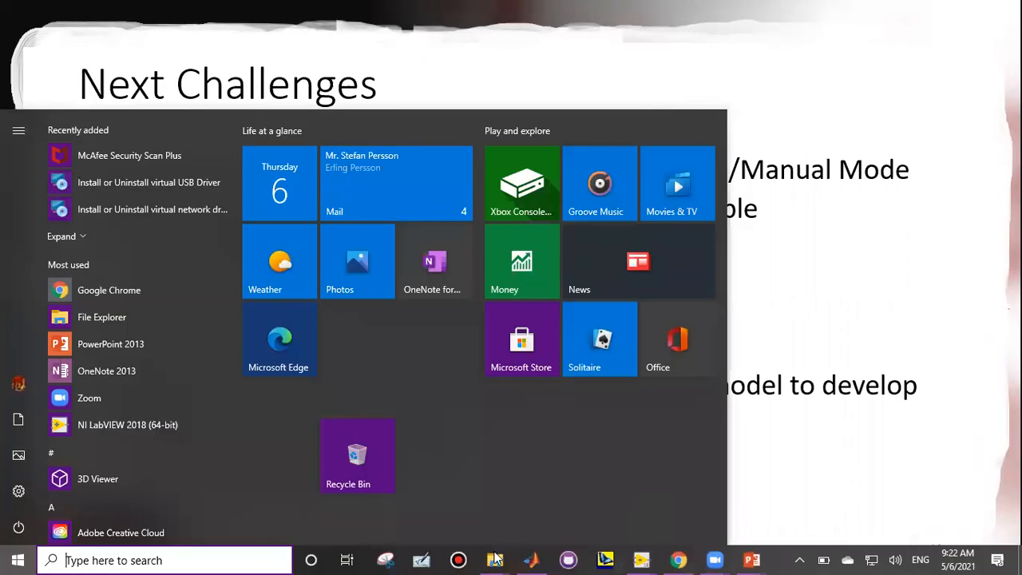
pyautogui.moveTo(495, 558)
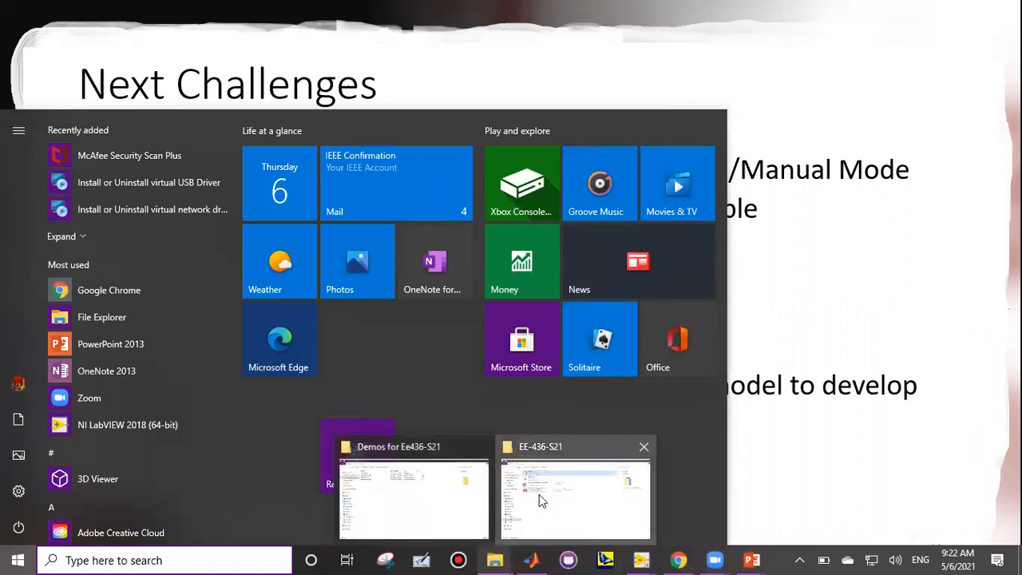
pyautogui.click(496, 559)
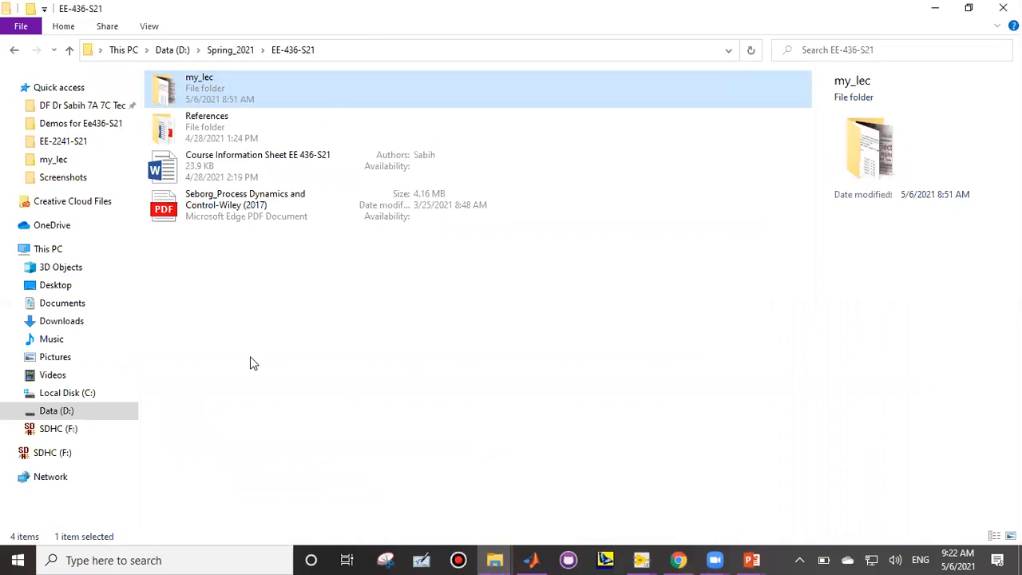
pyautogui.click(56, 414)
pyautogui.click(648, 559)
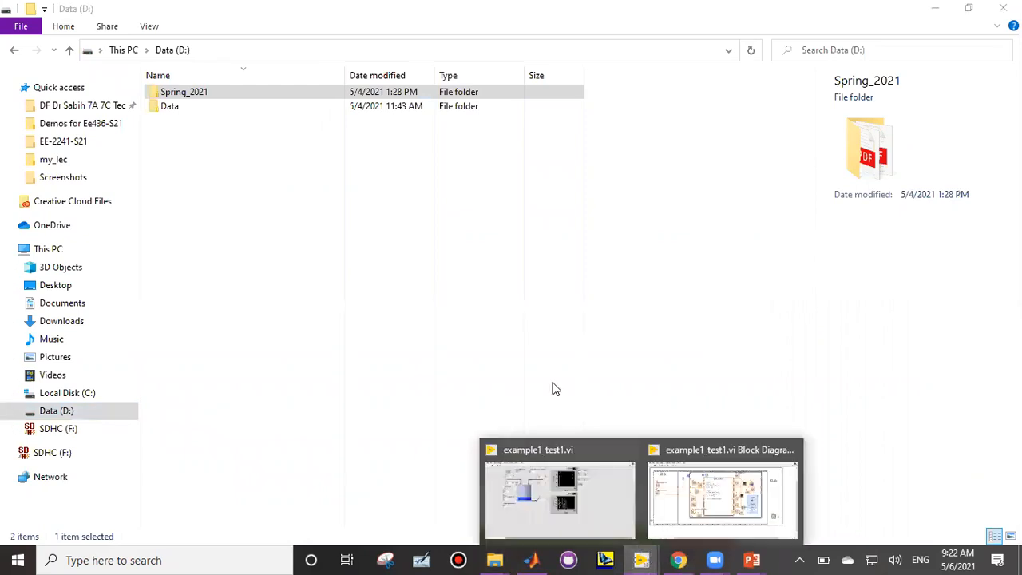
pyautogui.click(266, 256)
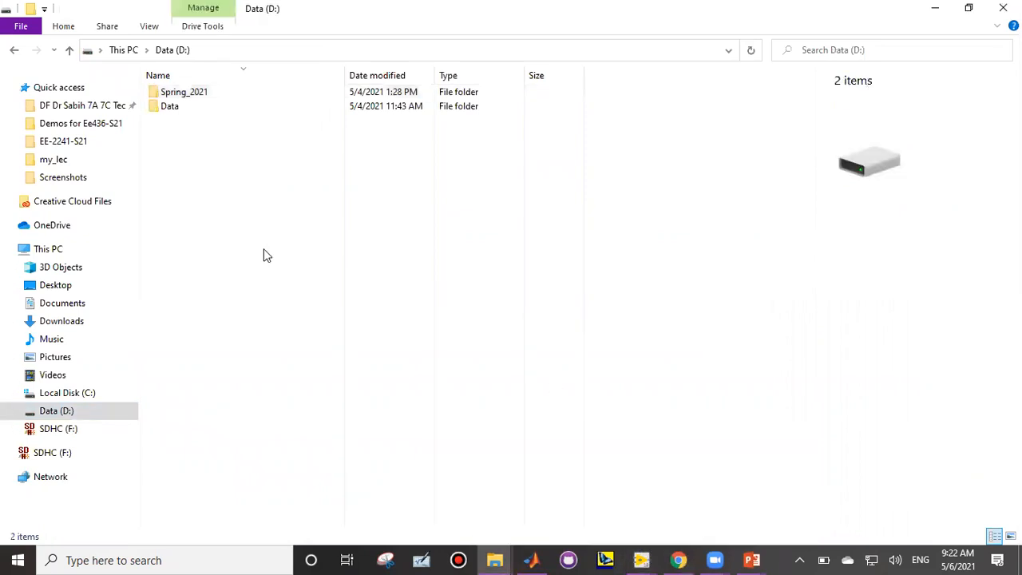
# - Search the Data (D:) drive for "copper" and open the PDF Copper_04_Practical Process Control_3.7
pyautogui.click(883, 49)
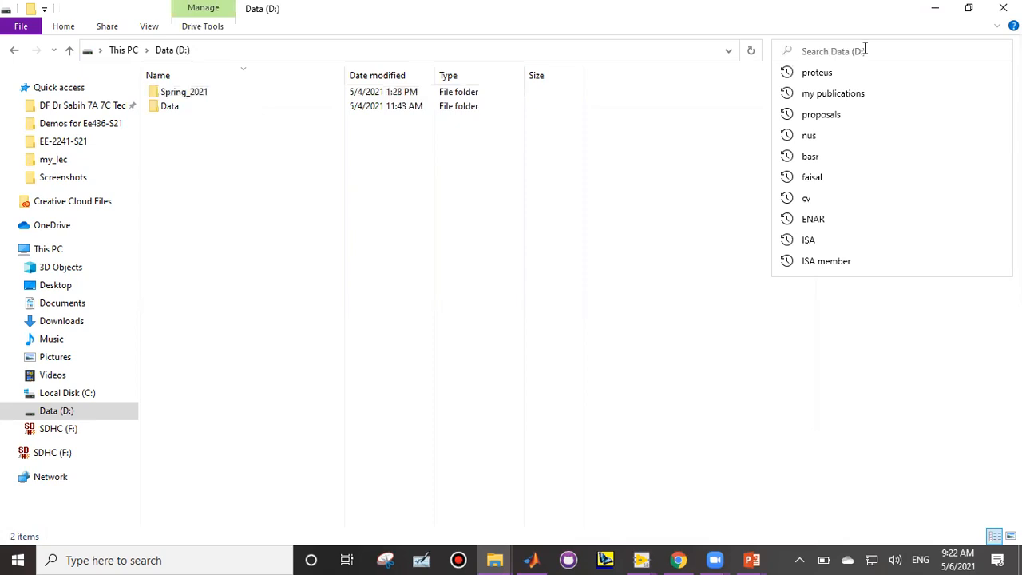
pyautogui.write('copper')
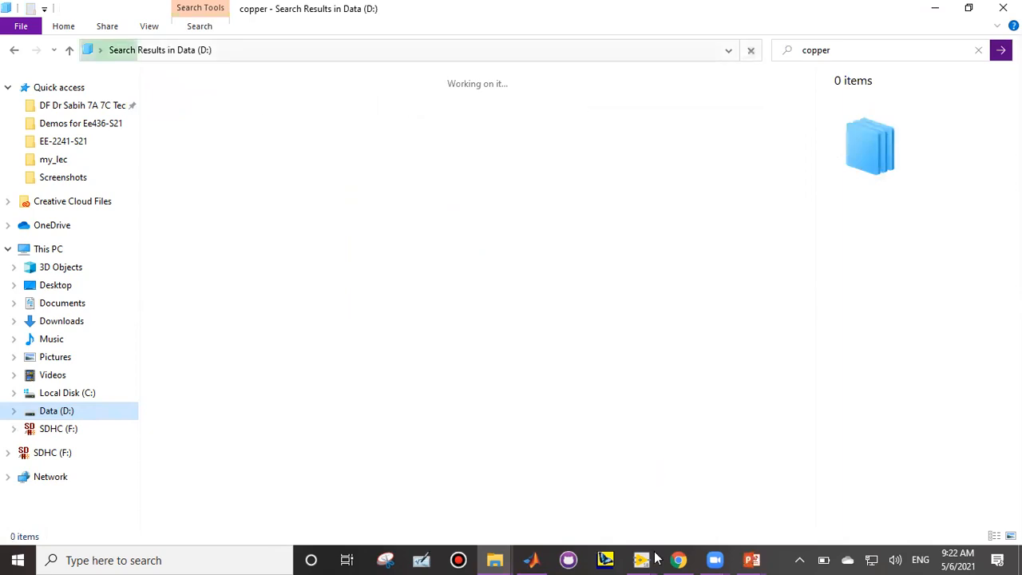
pyautogui.click(340, 94)
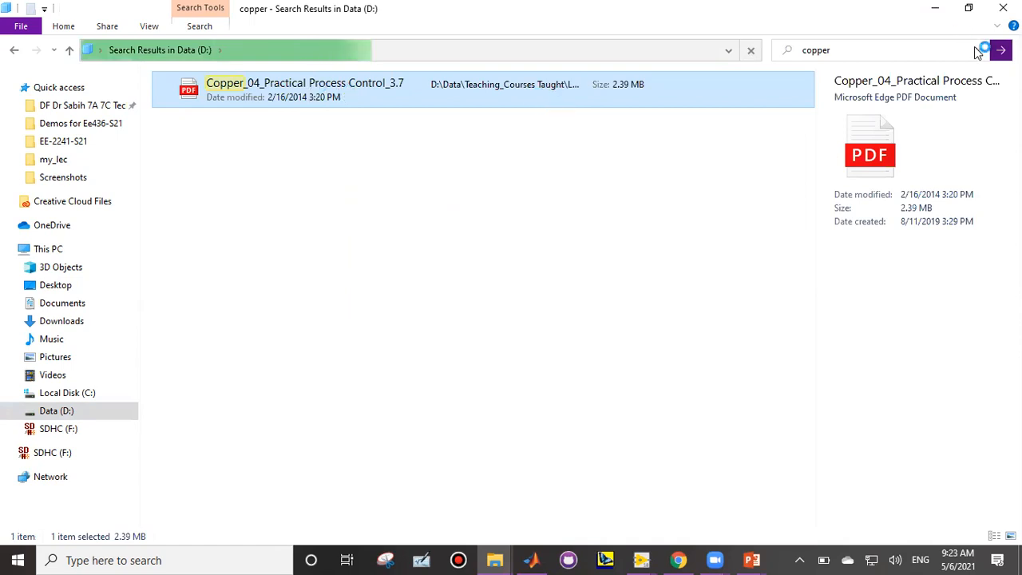
pyautogui.doubleClick(291, 95)
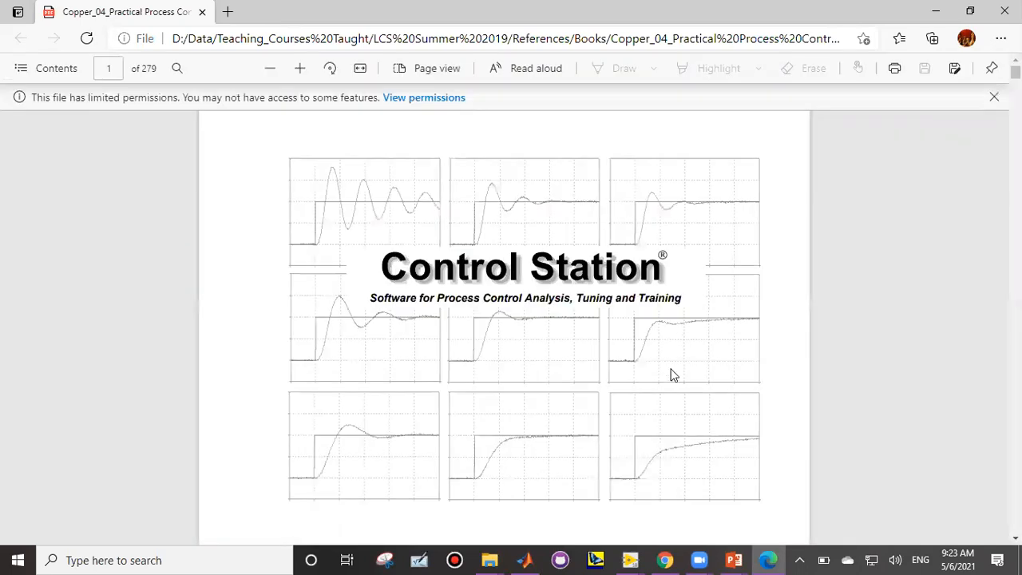
# - Examine the book's title pages and table of contents at a larger zoom, focusing on the case studies in chapter 2
pyautogui.scroll(-1, 673, 375)
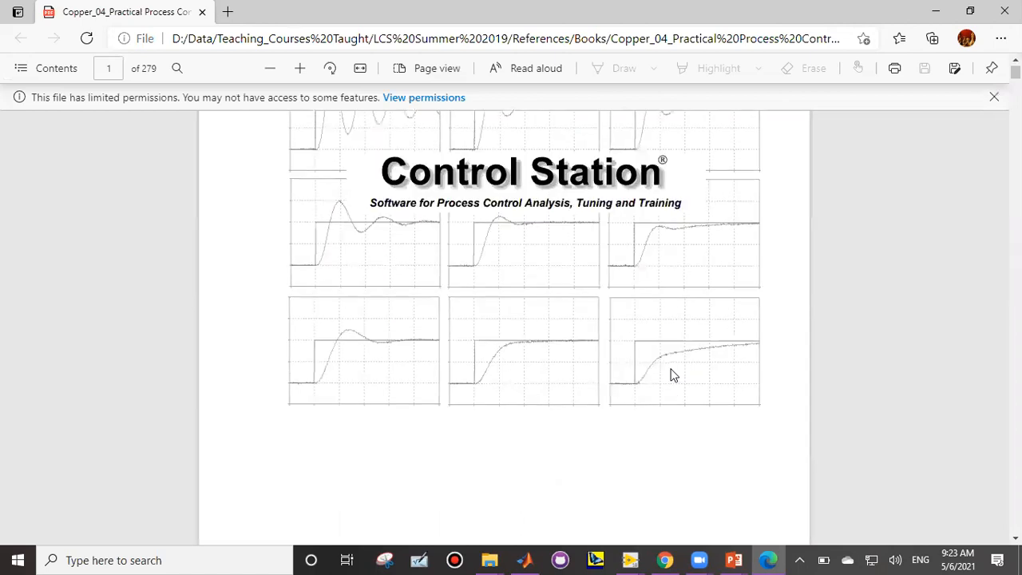
pyautogui.scroll(1, 673, 376)
pyautogui.scroll(-4, 673, 375)
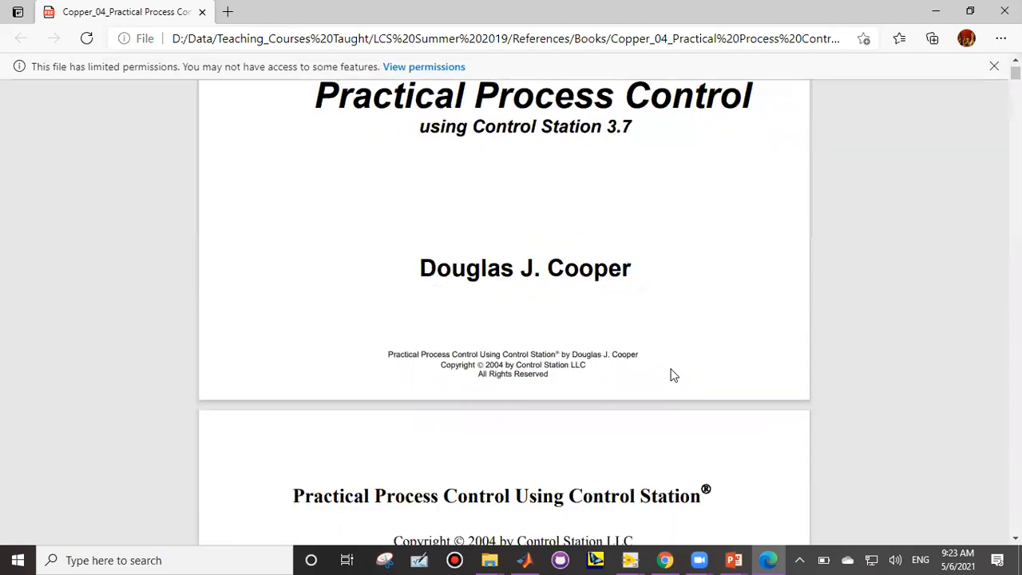
pyautogui.scroll(-3, 672, 375)
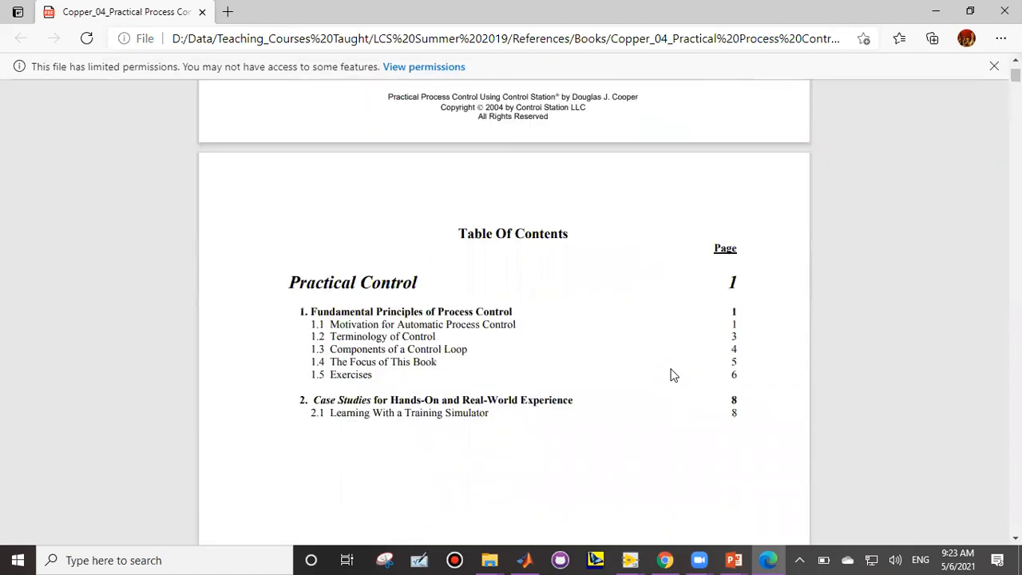
pyautogui.scroll(-1, 673, 375)
pyautogui.scroll(-1, 673, 375)
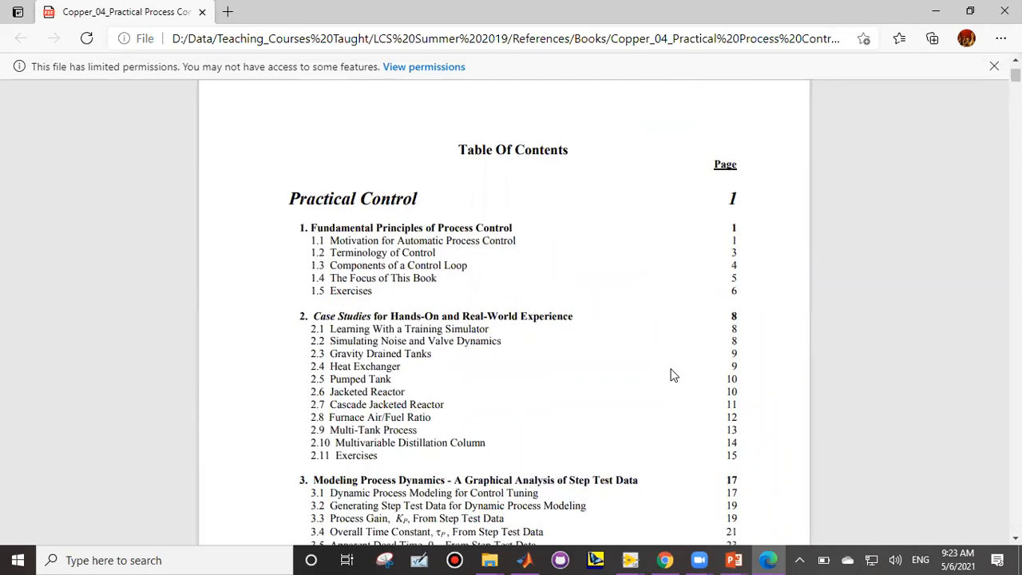
pyautogui.scroll(4, 673, 375)
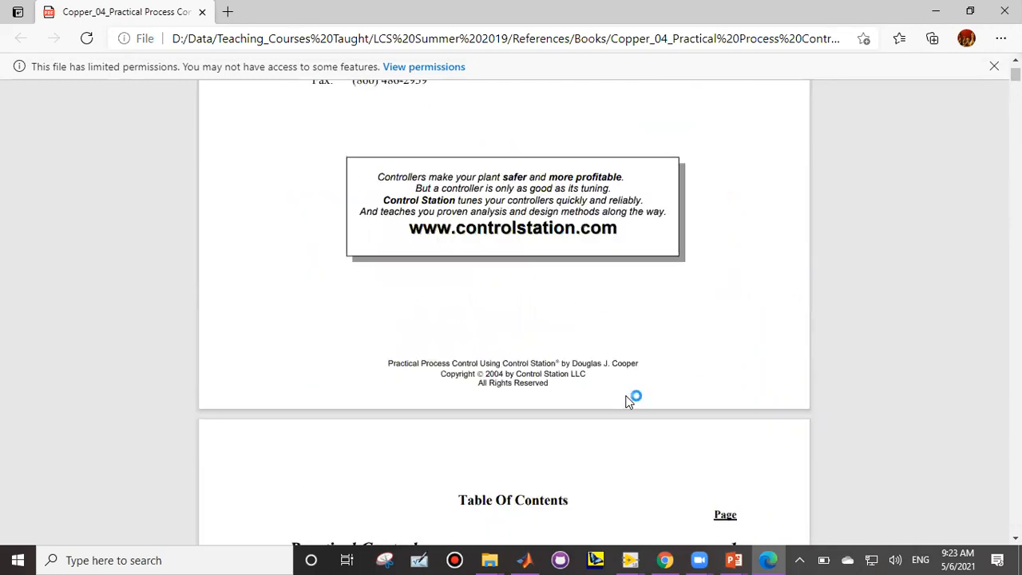
pyautogui.scroll(-4, 627, 402)
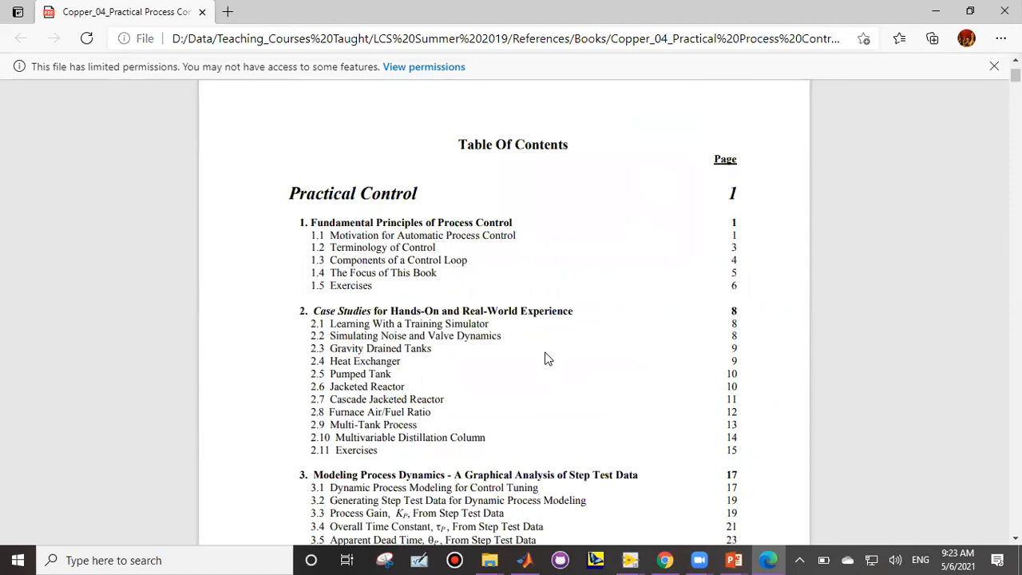
pyautogui.scroll(1, 548, 359)
pyautogui.scroll(1, 548, 359)
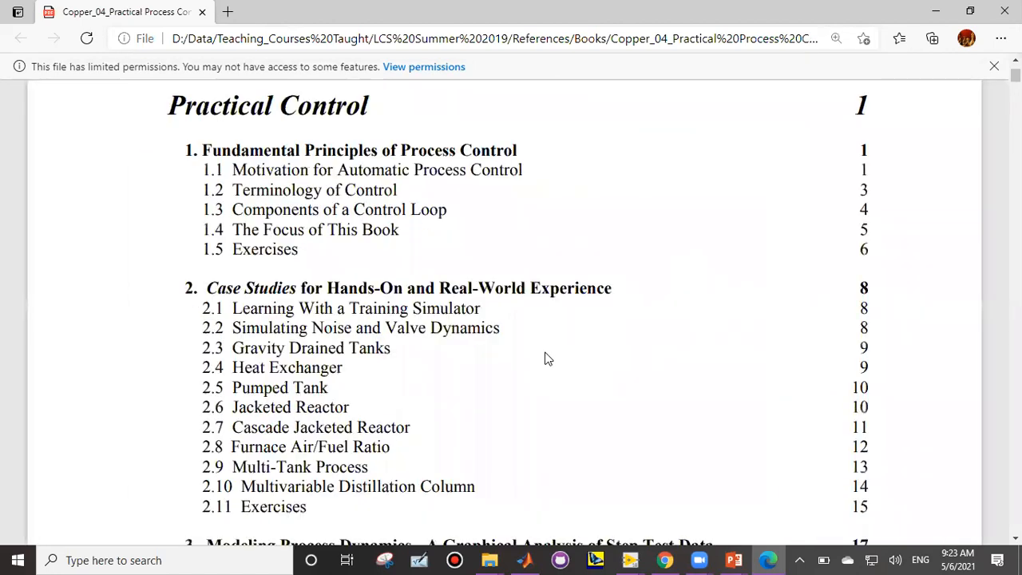
pyautogui.scroll(-1, 548, 358)
pyautogui.scroll(-1, 547, 359)
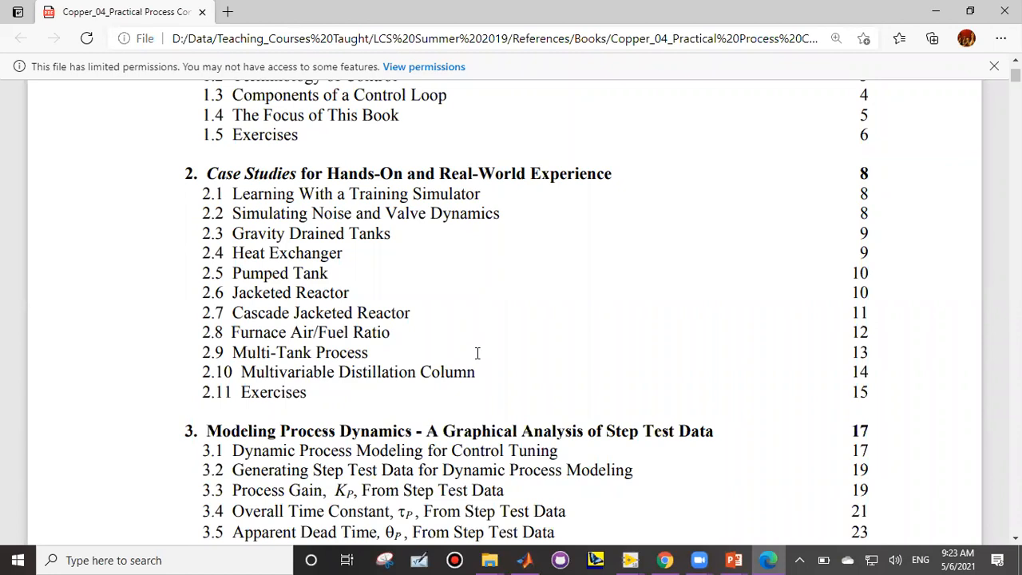
pyautogui.scroll(-2, 477, 353)
pyautogui.scroll(-1, 477, 353)
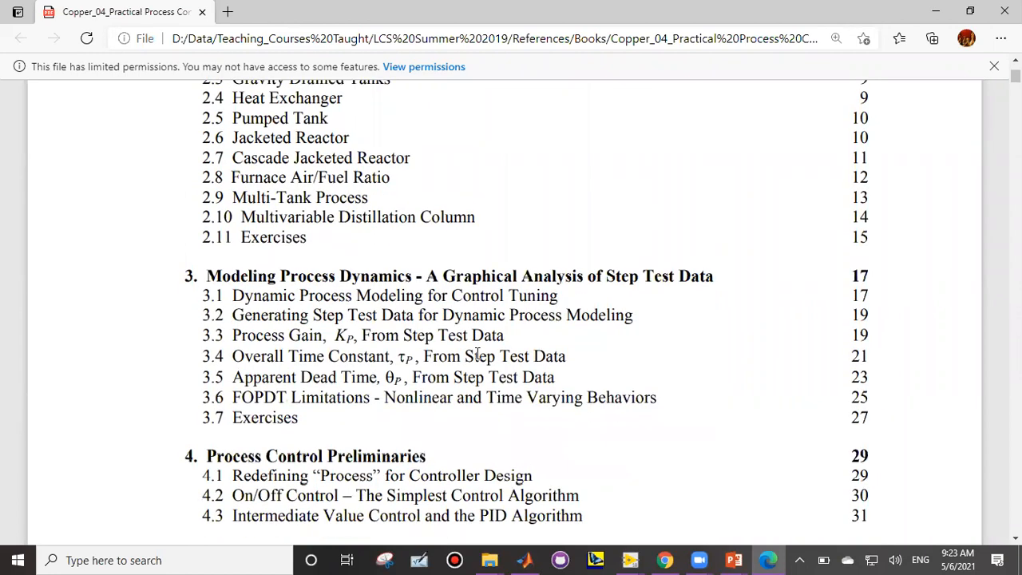
pyautogui.scroll(2, 319, 191)
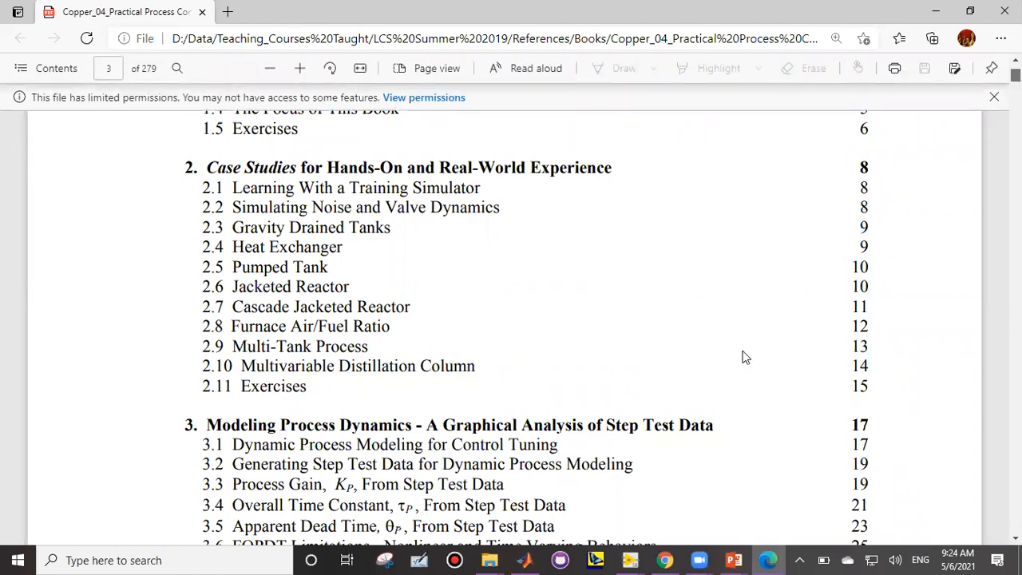
# - Read through the table of contents from the P-Only control sections to Practical Theory, chapters 11 and 12
pyautogui.scroll(-5, 743, 357)
pyautogui.scroll(-3, 742, 356)
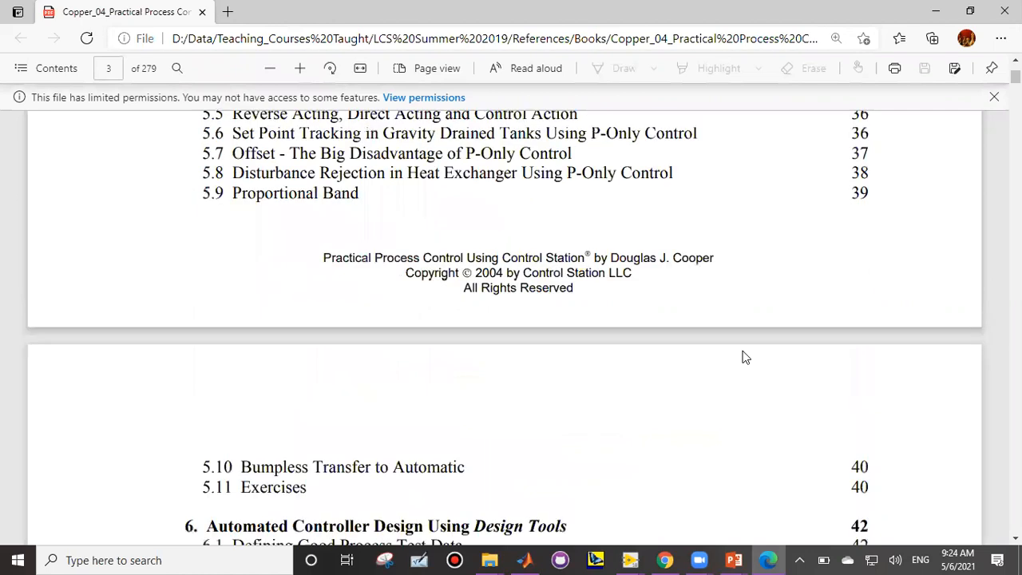
pyautogui.scroll(-3, 742, 357)
pyautogui.scroll(-2, 743, 357)
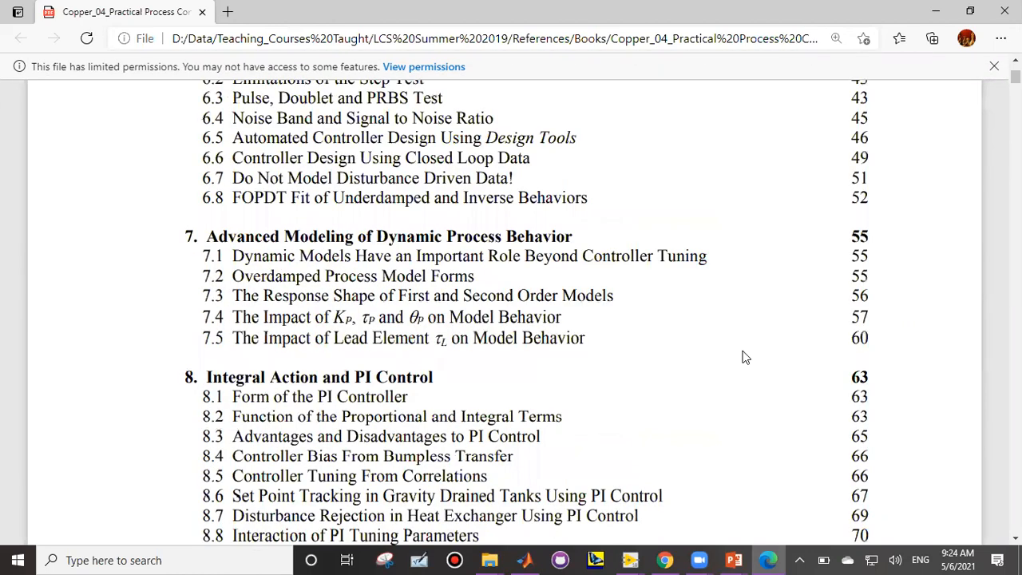
pyautogui.scroll(-3, 742, 357)
pyautogui.scroll(-3, 742, 357)
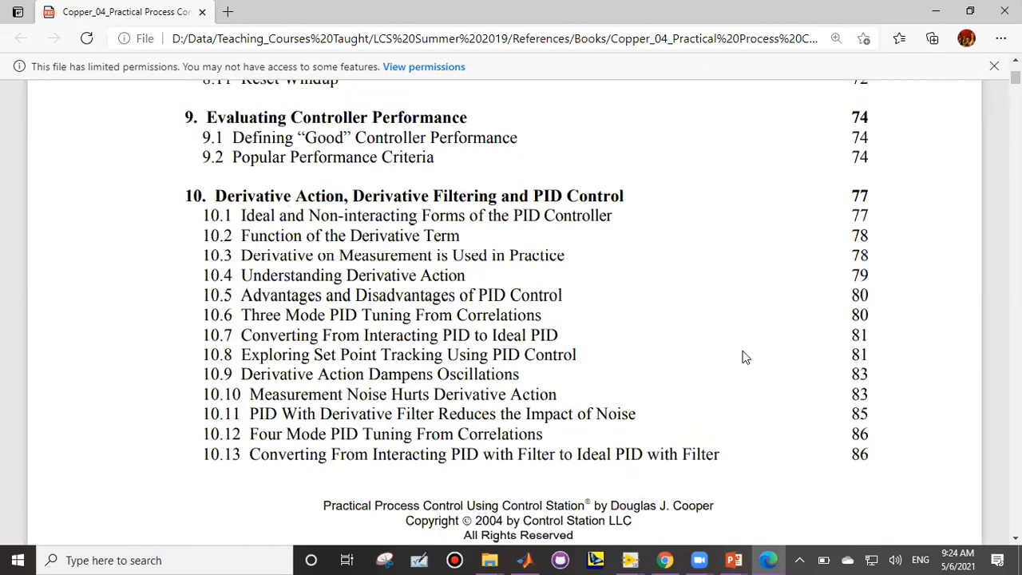
pyautogui.scroll(-5, 742, 357)
pyautogui.scroll(-1, 742, 357)
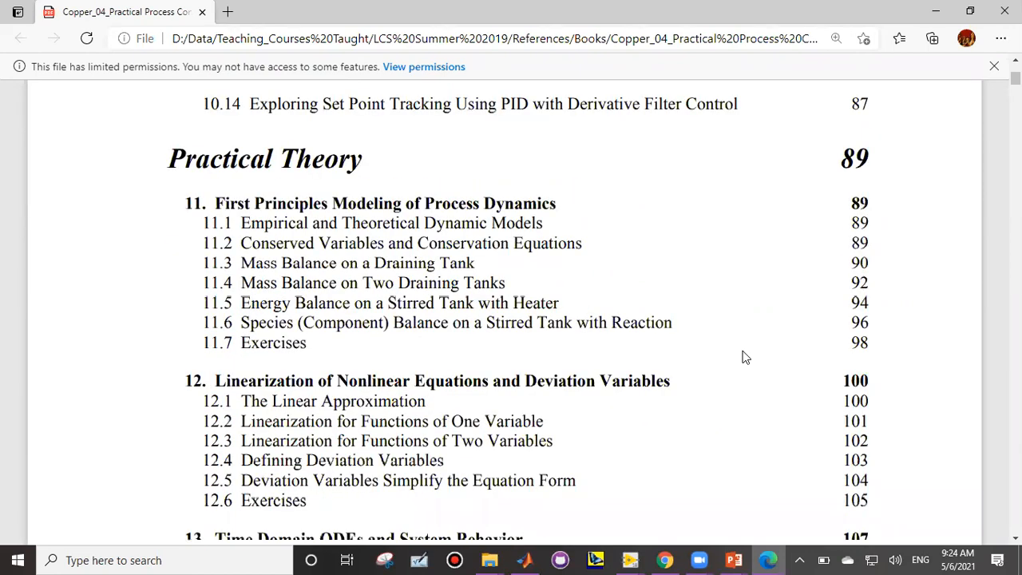
pyautogui.scroll(-1, 742, 356)
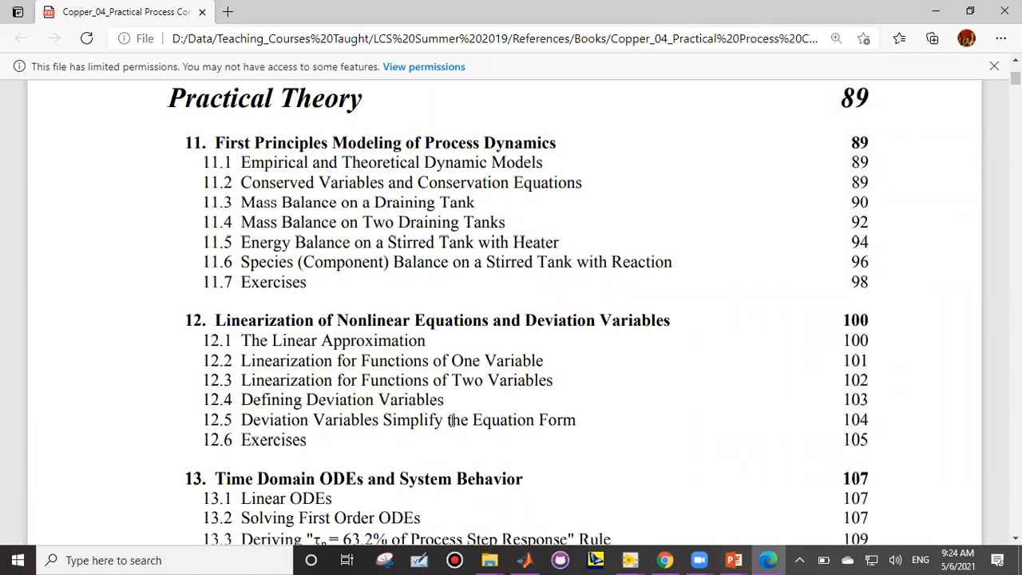
# - Review the remaining table of contents, from time domain ODEs through cascade, feed forward and multivariable control to the appendices
pyautogui.scroll(-2, 452, 421)
pyautogui.scroll(-1, 452, 420)
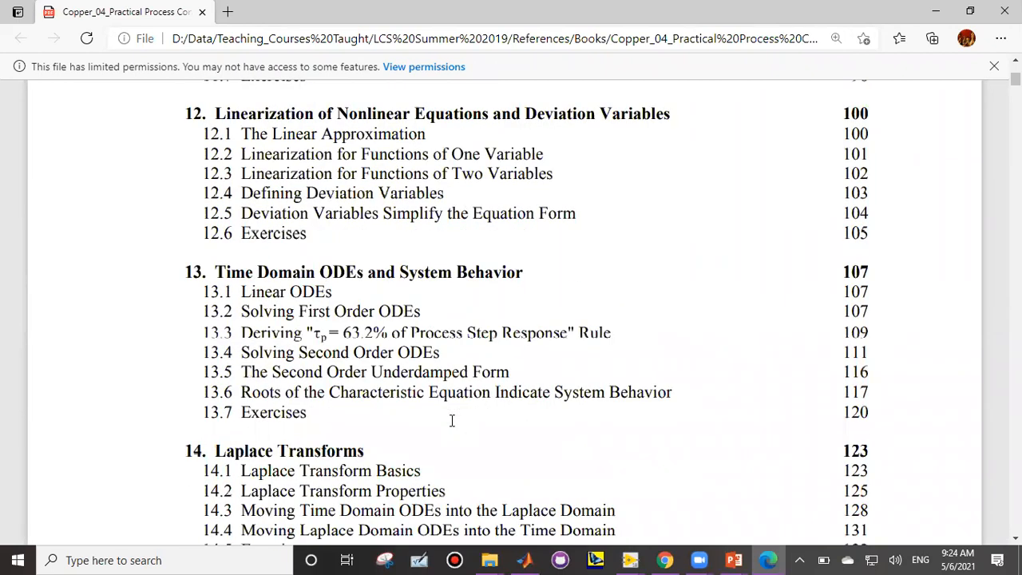
pyautogui.scroll(-1, 451, 420)
pyautogui.scroll(-5, 452, 421)
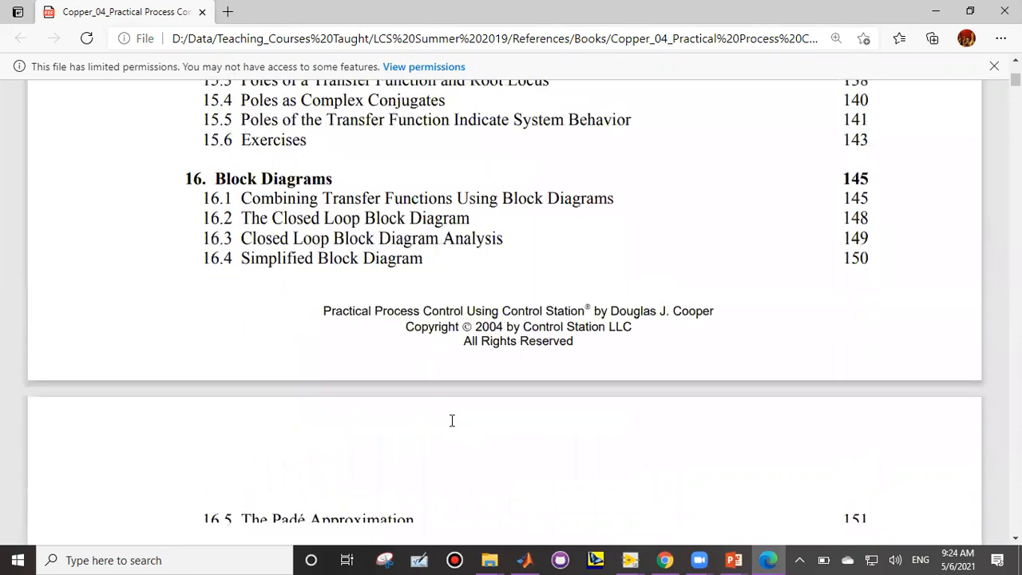
pyautogui.scroll(-4, 451, 421)
pyautogui.scroll(-4, 451, 421)
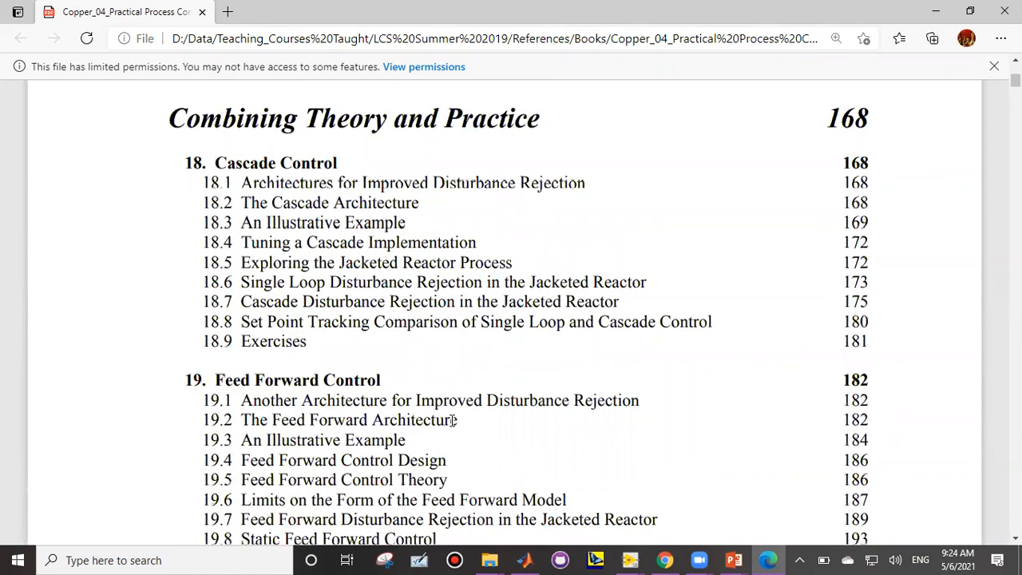
pyautogui.scroll(-2, 452, 420)
pyautogui.scroll(-3, 452, 420)
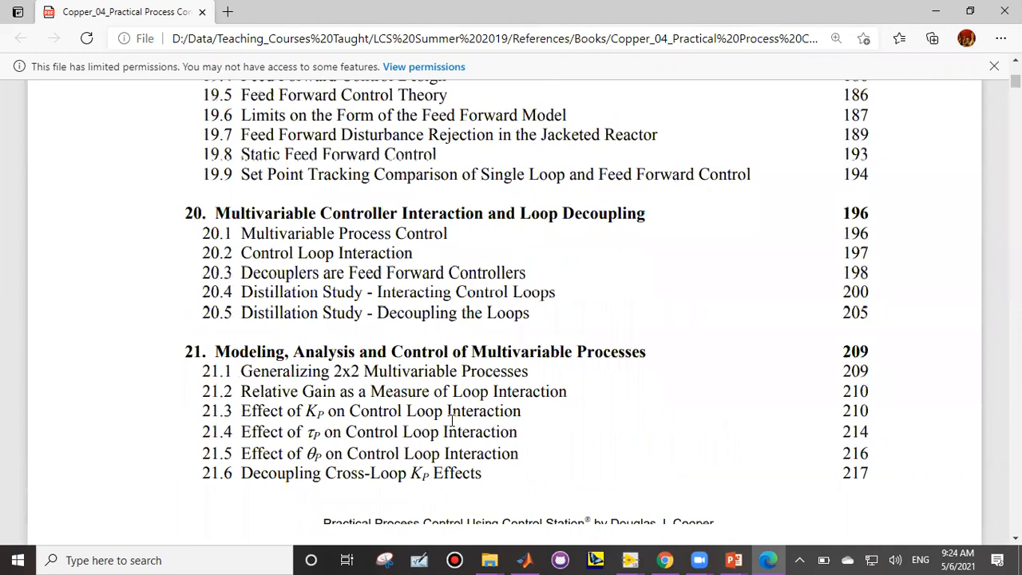
pyautogui.scroll(-1, 452, 421)
pyautogui.scroll(5, 451, 420)
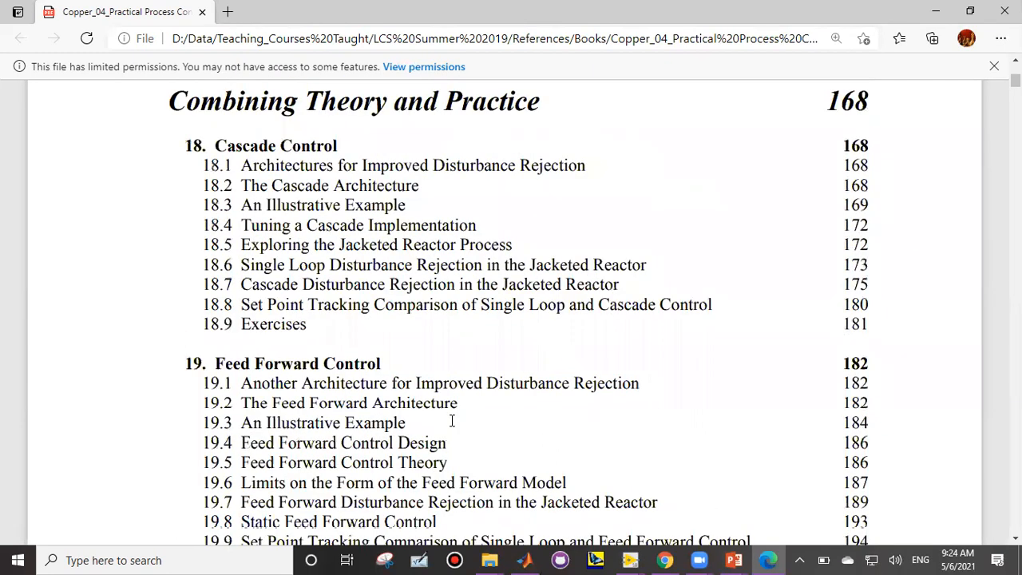
pyautogui.scroll(-2, 452, 421)
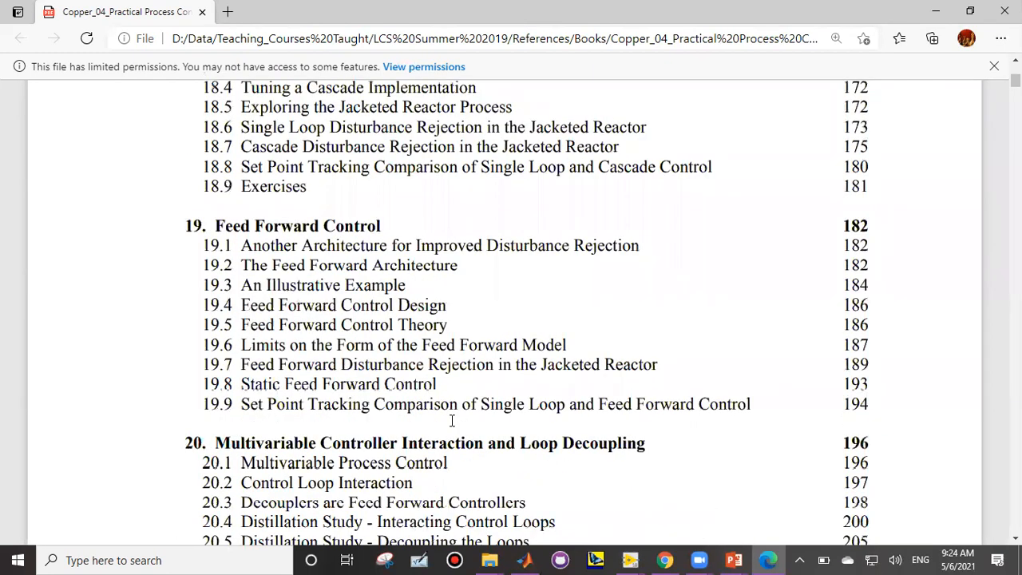
pyautogui.scroll(-7, 452, 421)
pyautogui.scroll(-3, 452, 420)
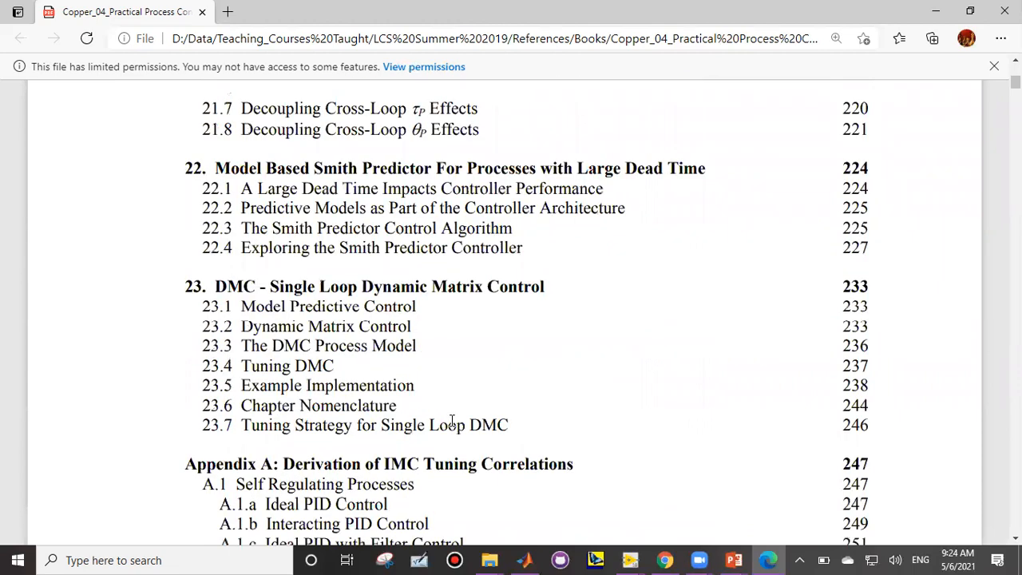
pyautogui.scroll(-3, 452, 421)
pyautogui.scroll(-5, 451, 421)
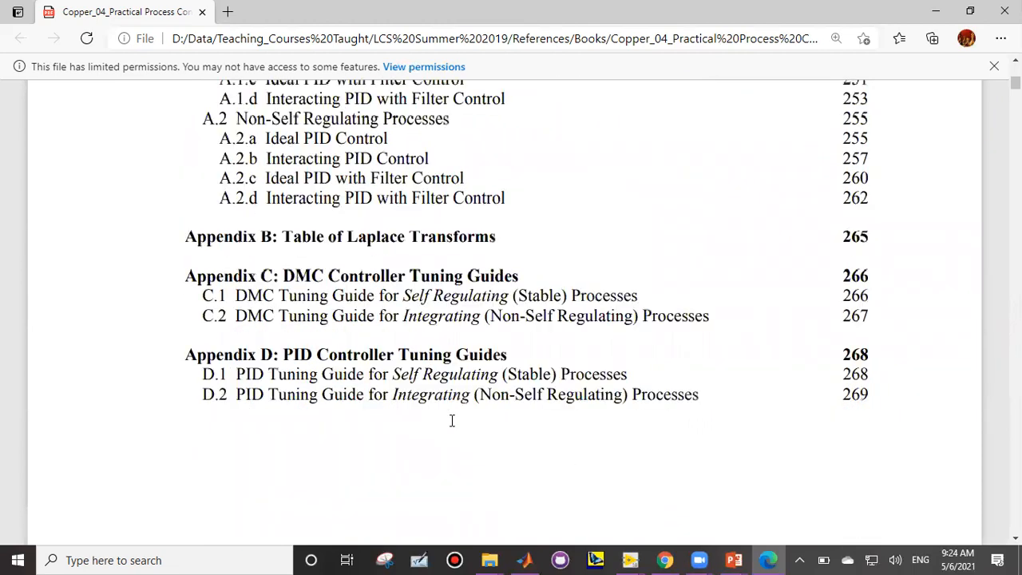
# - Minimize the PDF and bring up the front panel of example1_test1.vi in LabVIEW
pyautogui.click(933, 12)
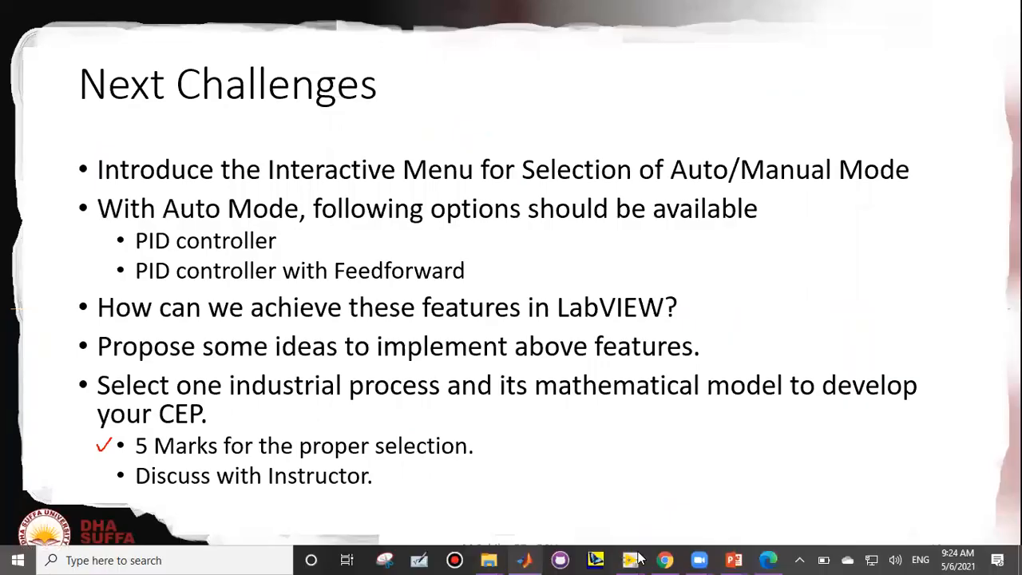
pyautogui.press('super')
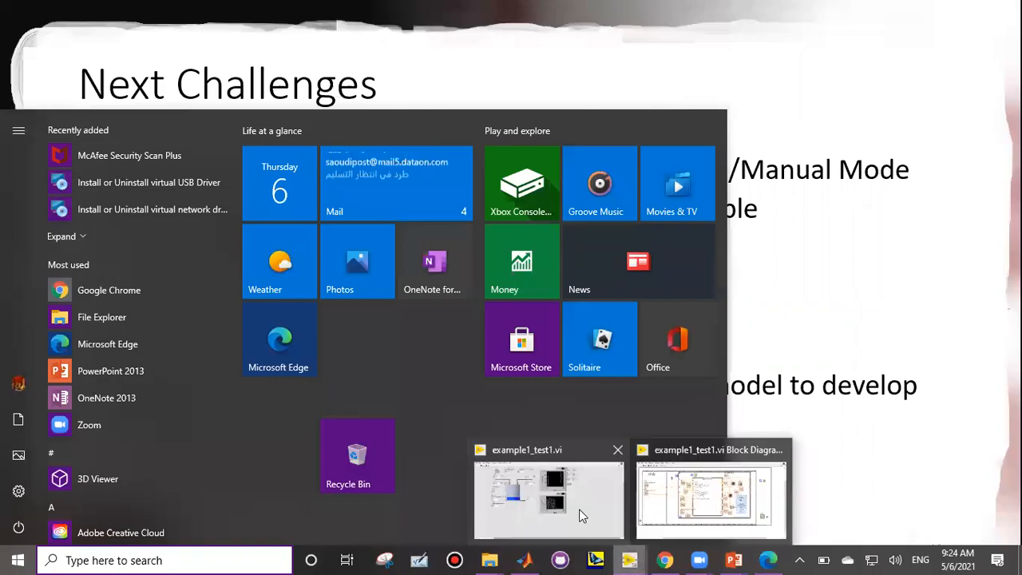
pyautogui.click(581, 514)
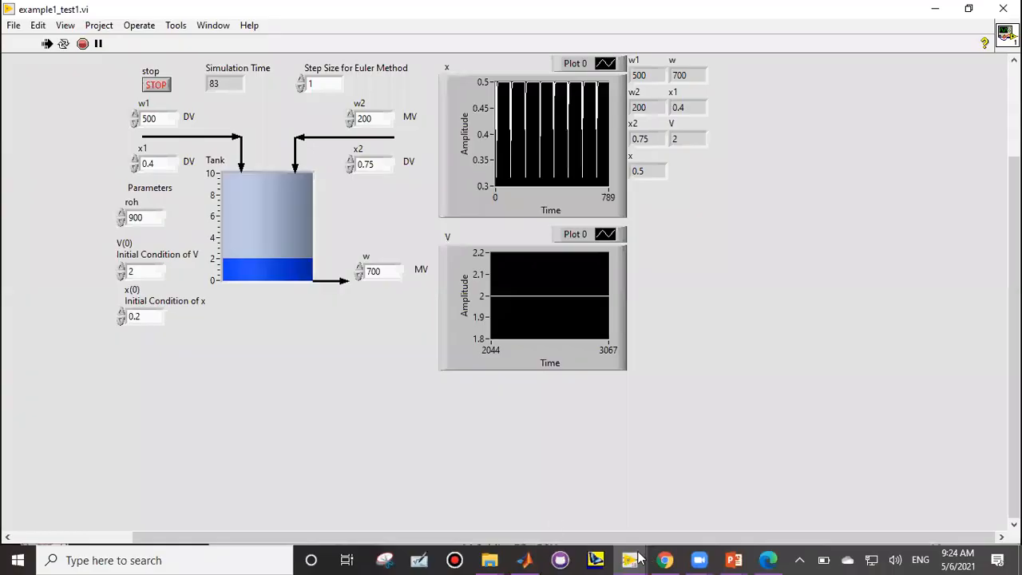
# - Return to the PowerPoint slide show and go back to slide 8, the Implementation Example front end
pyautogui.click(734, 559)
pyautogui.click(784, 520)
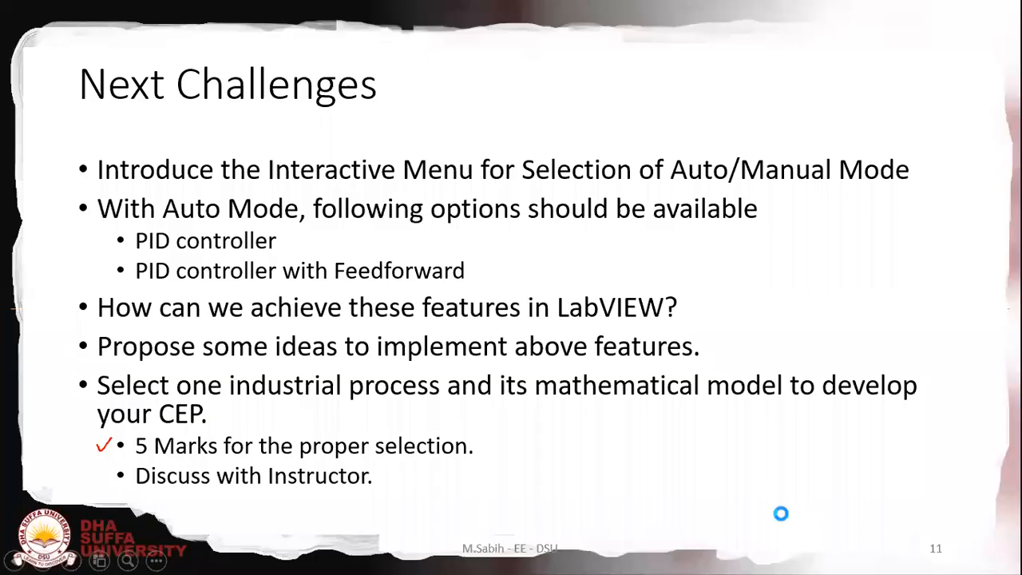
pyautogui.press('Left')
pyautogui.press('Left')
pyautogui.press('Left')
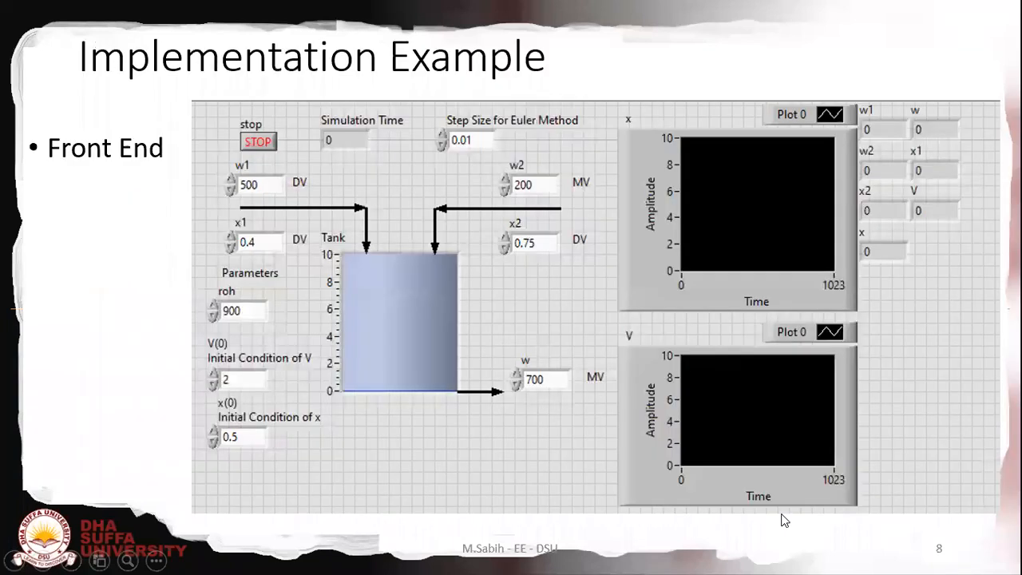